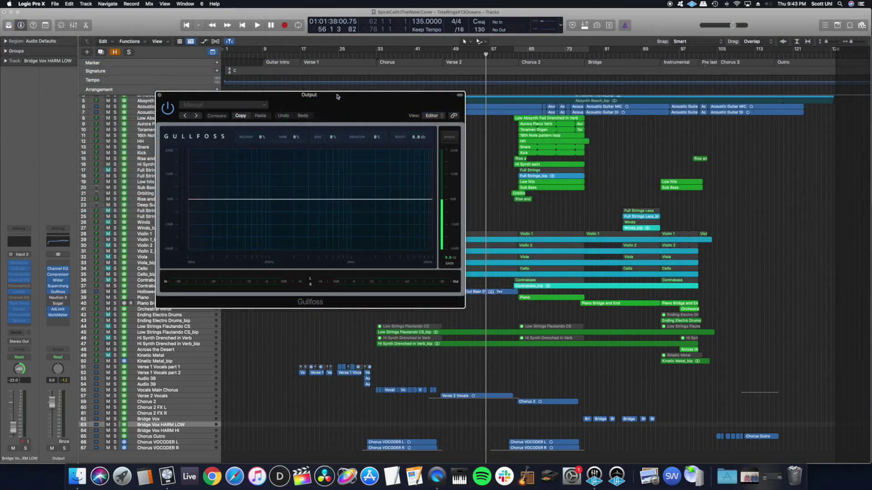
# Reposition the Gullfoss plug-in window over the track area.
pyautogui.moveTo(325, 98); pyautogui.dragTo(244, 111)
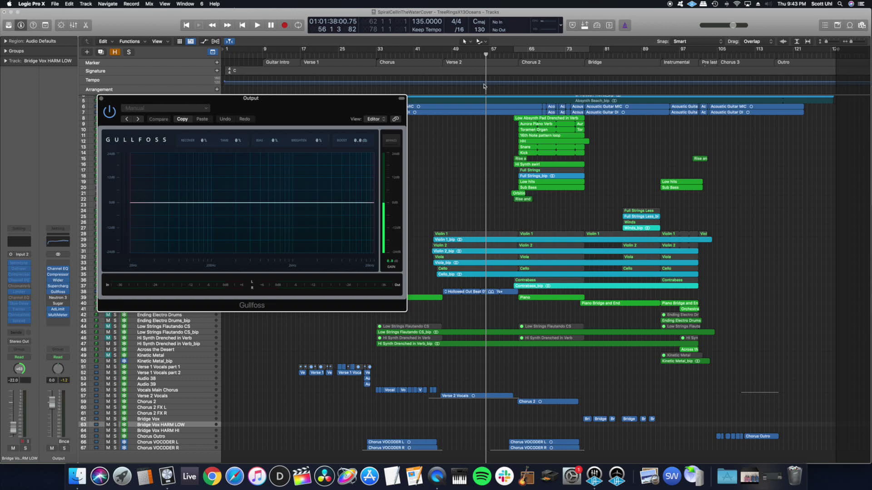
pyautogui.moveTo(259, 103); pyautogui.dragTo(383, 102)
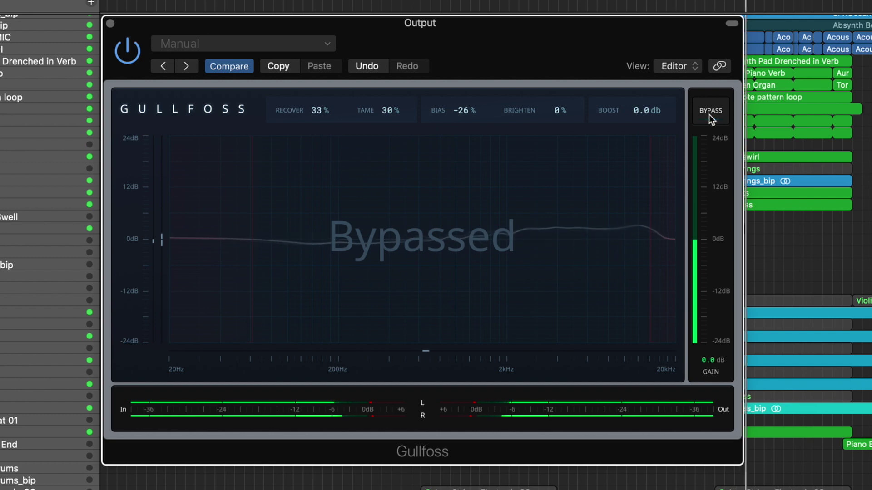
# Set Gullfoss's Recover to 35% and compare the mix with the plug-in bypassed and active.
pyautogui.click(709, 114)
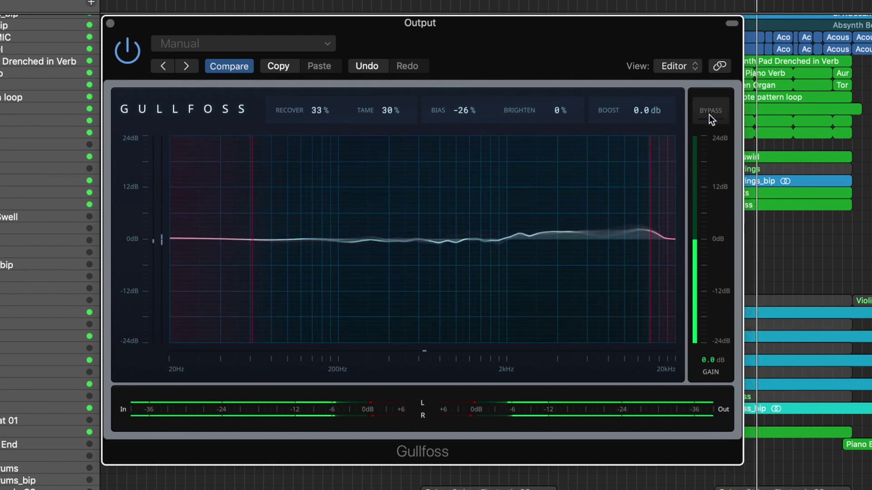
pyautogui.moveTo(318, 110); pyautogui.dragTo(318, 105)
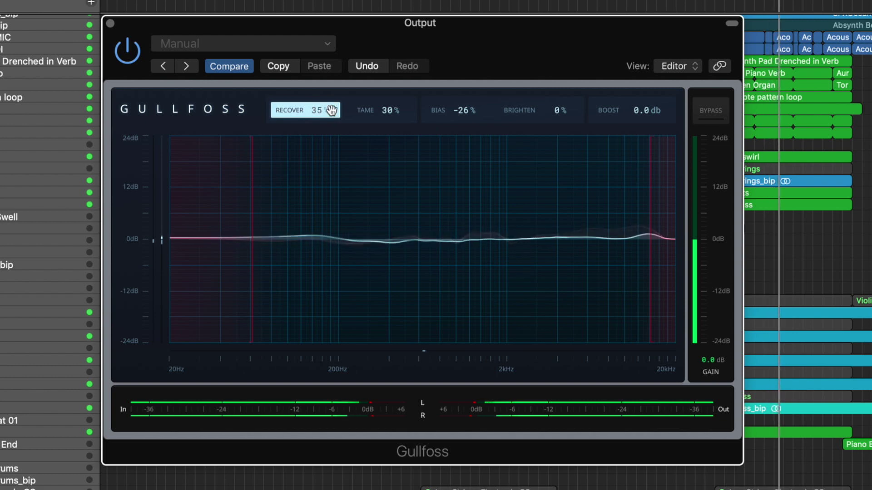
pyautogui.click(723, 110)
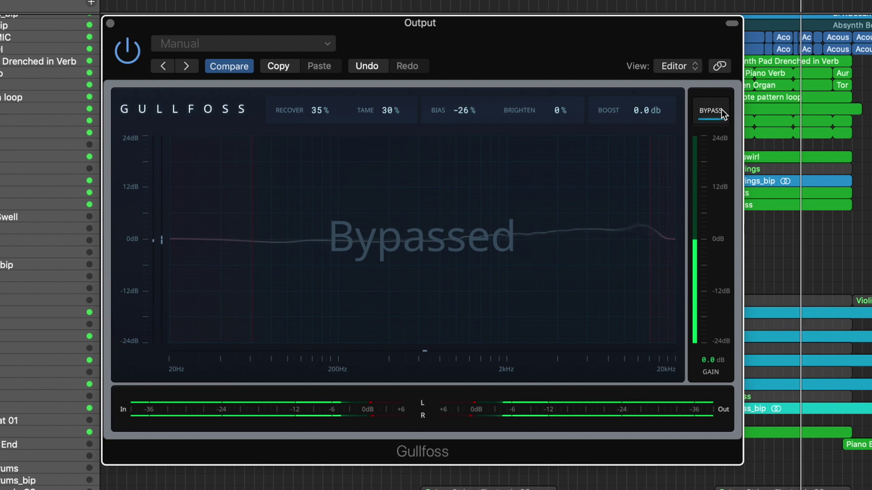
pyautogui.click(713, 110)
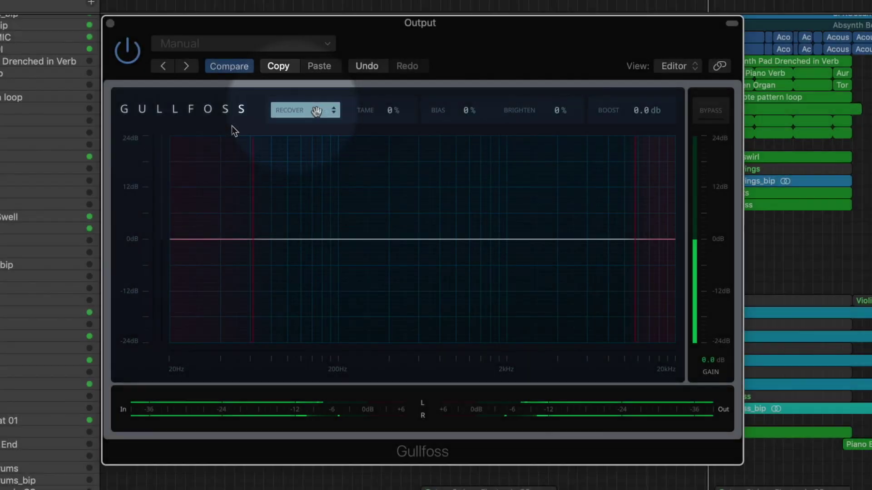
# Set Gullfoss to Recover 33%, Tame 30%, Bias -26%, Brighten 0% and Boost 16.5 dB.
pyautogui.moveTo(309, 113); pyautogui.dragTo(308, 100)
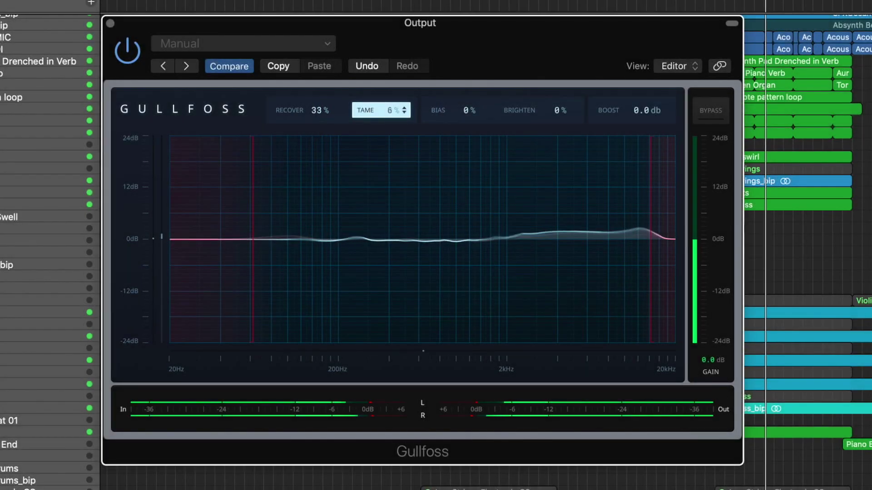
pyautogui.moveTo(390, 111); pyautogui.dragTo(390, 89)
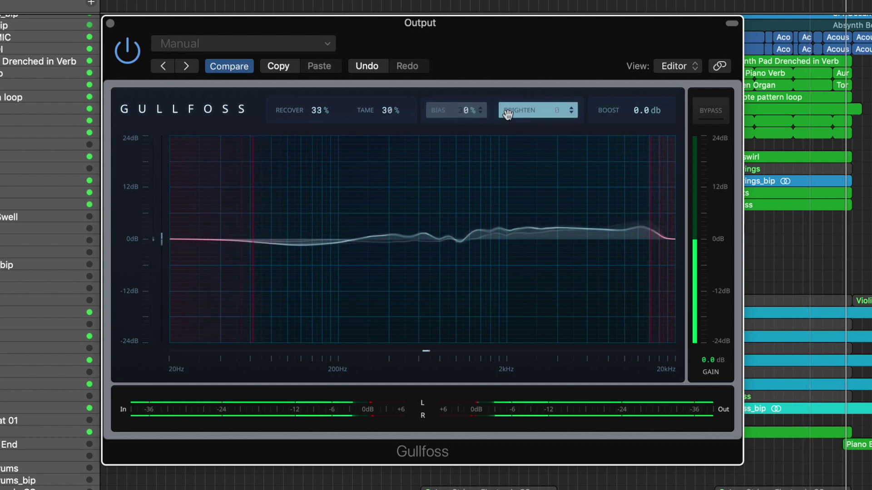
pyautogui.moveTo(463, 110); pyautogui.dragTo(463, 121)
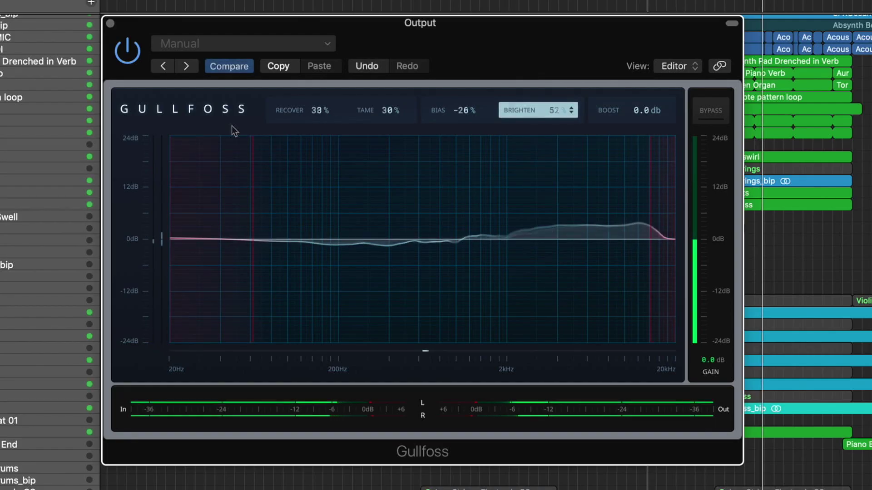
pyautogui.moveTo(554, 110); pyautogui.dragTo(554, 106)
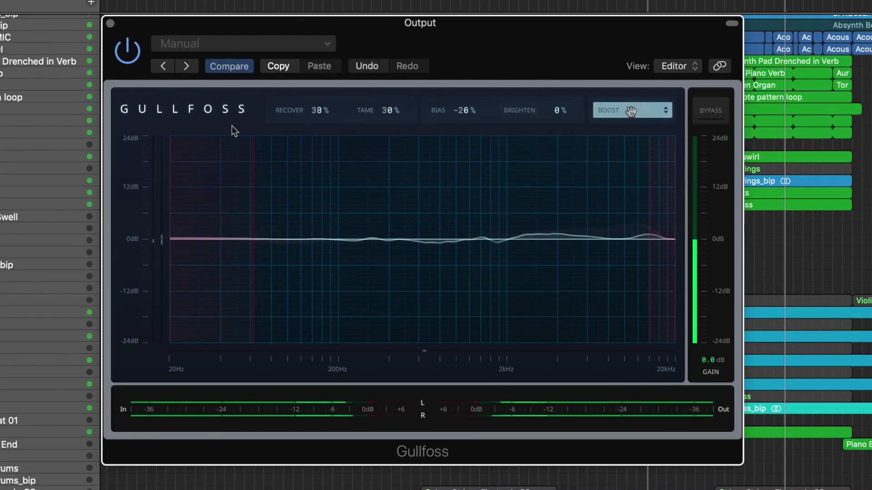
pyautogui.moveTo(634, 109); pyautogui.dragTo(635, 83)
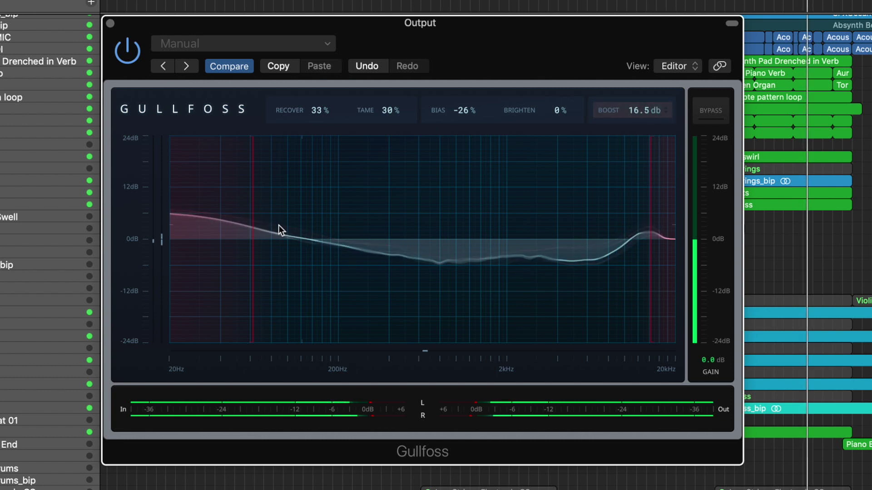
# Narrow Gullfoss's processing range by moving both frequency limits inward, excluding the deepest lows and the top highs.
pyautogui.moveTo(253, 225)
pyautogui.mouseDown()
pyautogui.moveTo(169, 226)
pyautogui.moveTo(250, 226)
pyautogui.mouseUp()
pyautogui.click(232, 128)
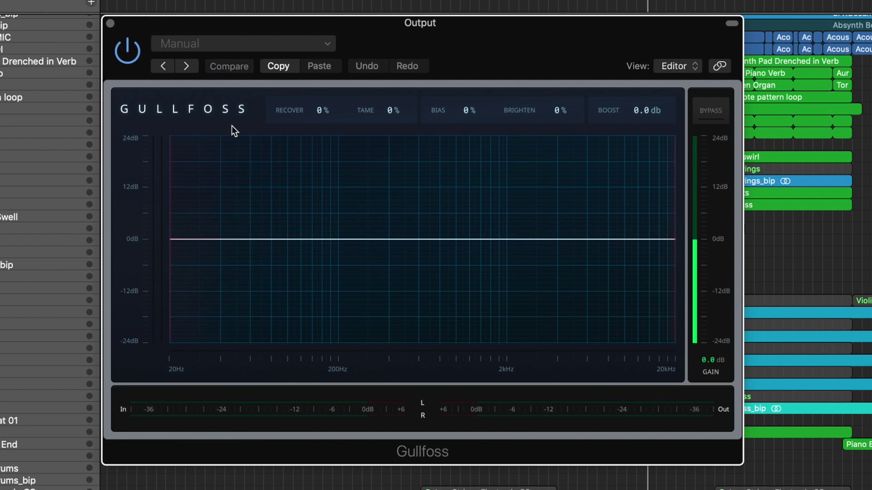
pyautogui.click(232, 126)
pyautogui.moveTo(169, 226); pyautogui.dragTo(245, 226)
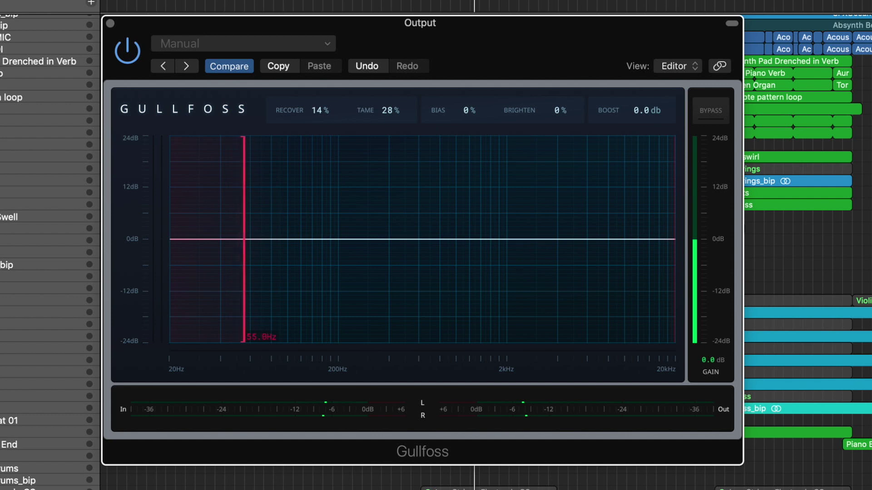
pyautogui.moveTo(673, 214); pyautogui.dragTo(612, 214)
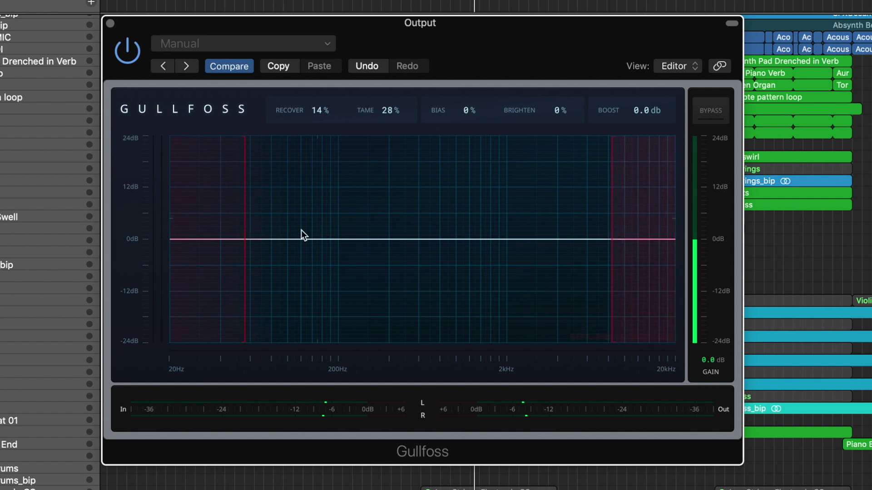
pyautogui.moveTo(246, 214); pyautogui.dragTo(253, 216)
pyautogui.moveTo(611, 218); pyautogui.dragTo(636, 218)
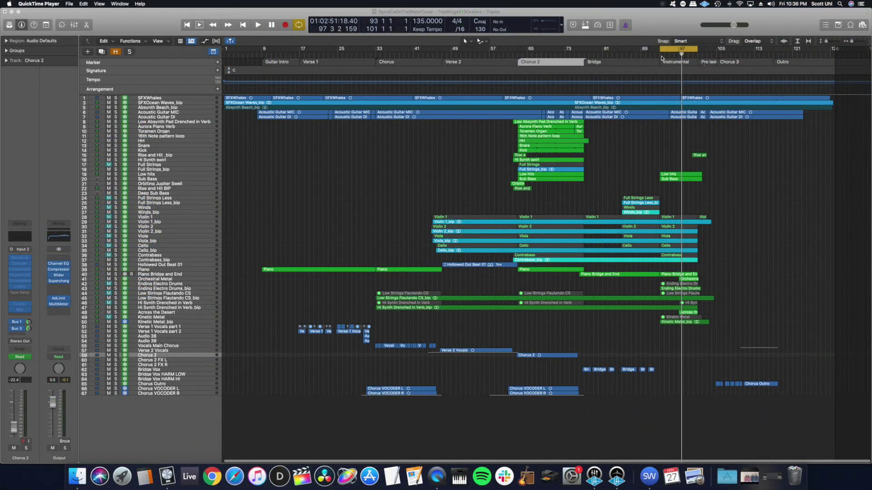
# Place the playhead at the start of the Instrumental section, select its arrangement marker and start playback.
pyautogui.click(660, 55)
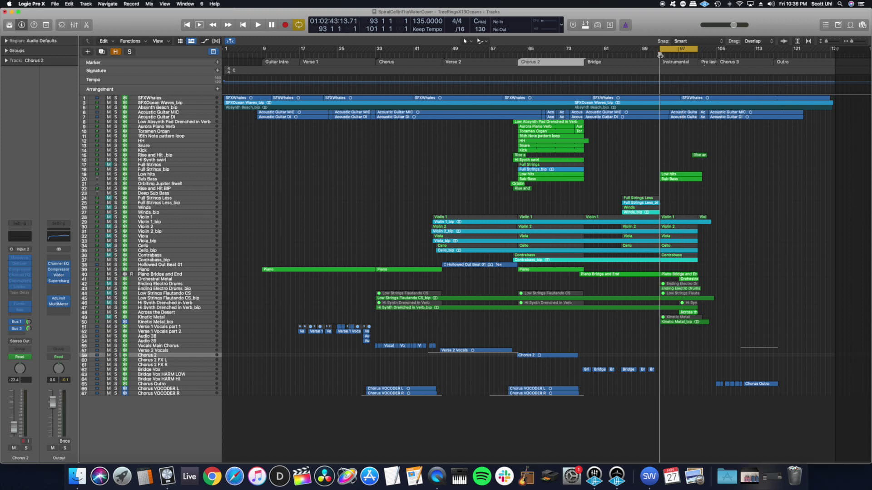
pyautogui.click(680, 134)
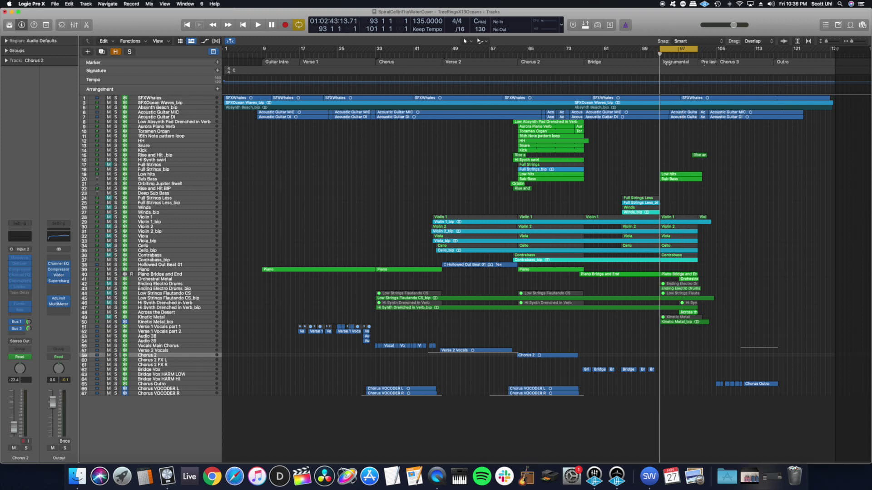
pyautogui.click(674, 63)
pyautogui.press('space')
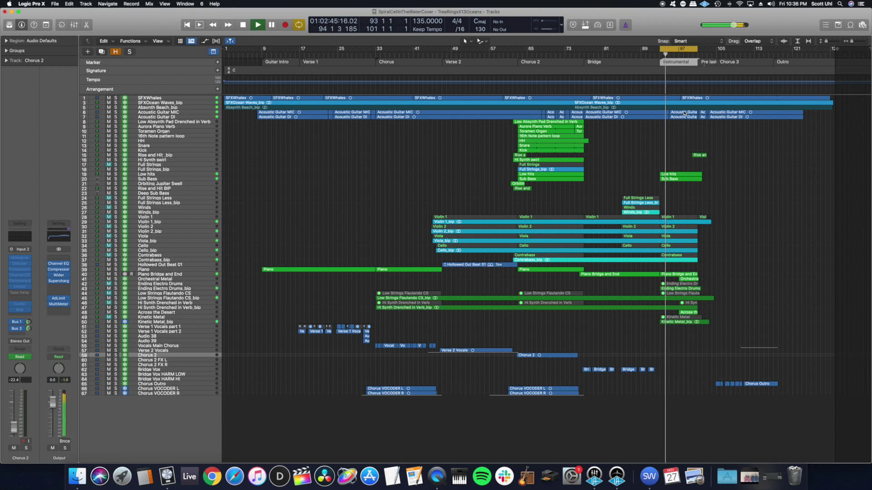
# Insert a stereo instance of Gullfoss in the empty effect slot of the Output channel.
pyautogui.click(53, 290)
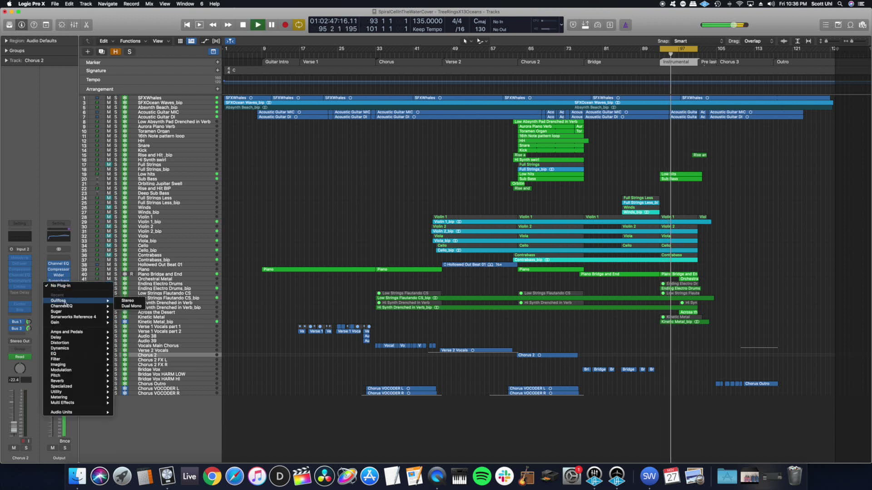
pyautogui.click(125, 302)
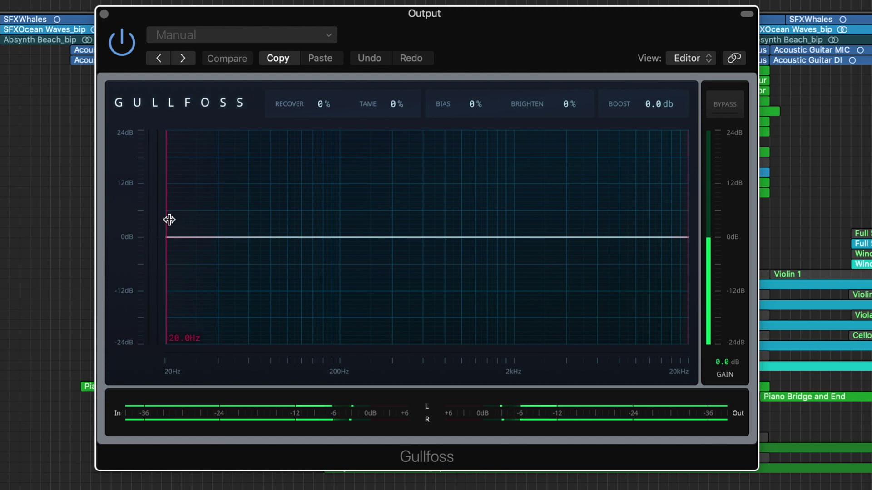
# Raise Gullfoss's low frequency limit and set Recover to 35%, Tame to 31% and Bias to -11%.
pyautogui.moveTo(169, 220); pyautogui.dragTo(241, 220)
pyautogui.moveTo(325, 102)
pyautogui.mouseDown()
pyautogui.moveTo(324, 89)
pyautogui.moveTo(341, 101)
pyautogui.mouseUp()
pyautogui.moveTo(408, 104); pyautogui.dragTo(390, 101)
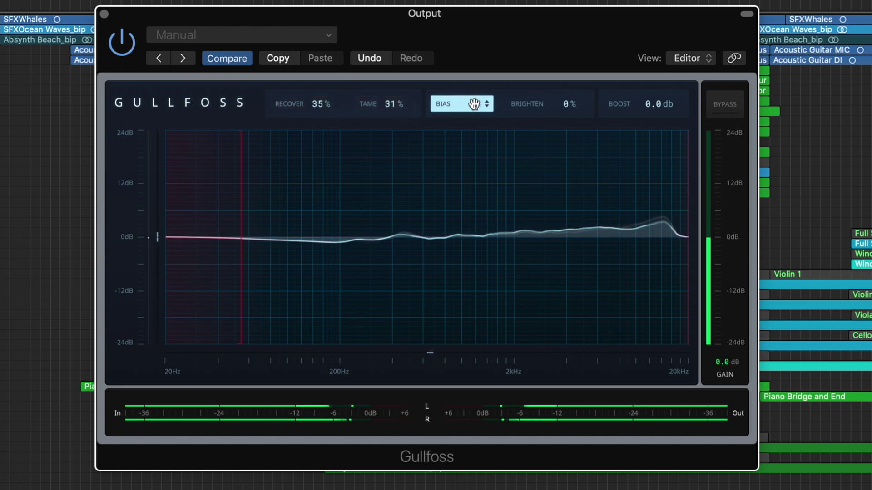
pyautogui.moveTo(470, 103)
pyautogui.mouseDown()
pyautogui.moveTo(470, 73)
pyautogui.moveTo(471, 118)
pyautogui.moveTo(472, 94)
pyautogui.moveTo(471, 103)
pyautogui.mouseUp()
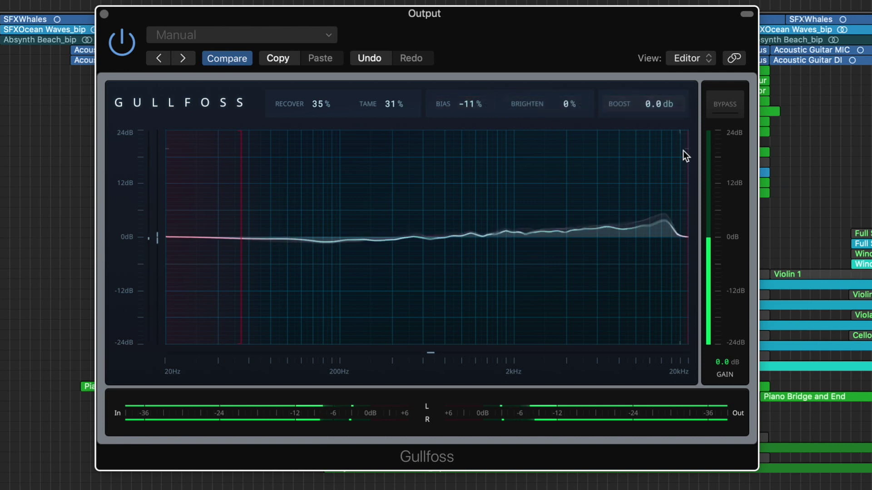
# Lower both of Gullfoss's frequency limits and set Brighten to 7% and Boost to 2.5 dB.
pyautogui.moveTo(686, 151); pyautogui.dragTo(641, 150)
pyautogui.moveTo(576, 105); pyautogui.dragTo(575, 102)
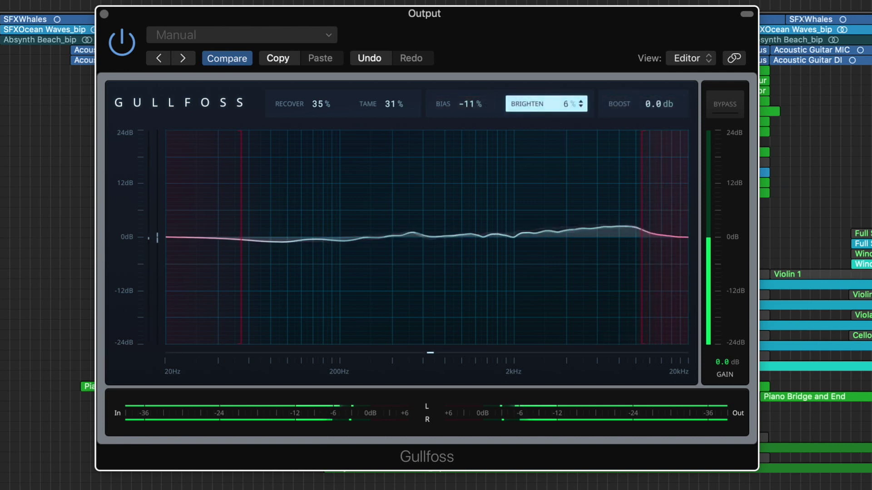
pyautogui.moveTo(647, 105); pyautogui.dragTo(647, 101)
pyautogui.moveTo(241, 225); pyautogui.dragTo(215, 226)
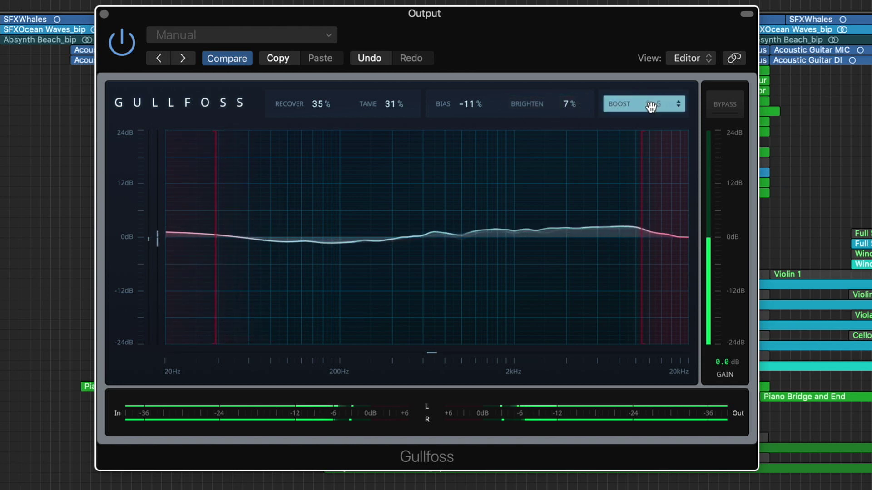
pyautogui.moveTo(650, 106); pyautogui.dragTo(651, 101)
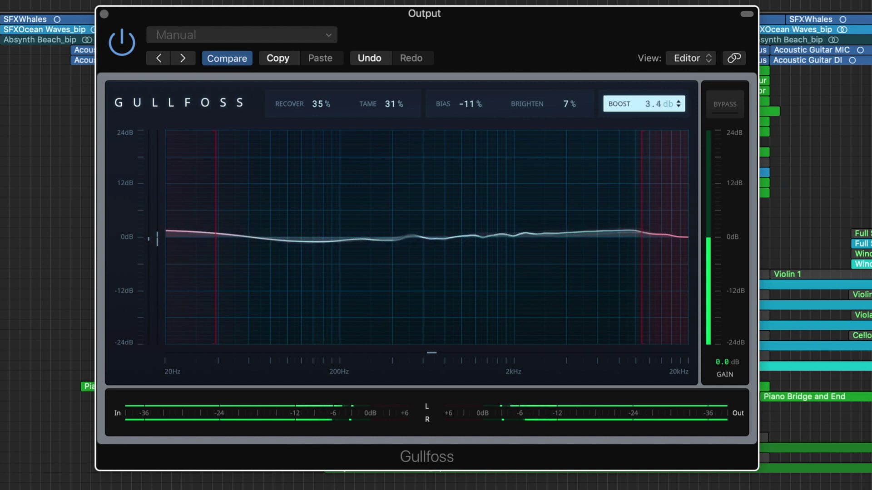
pyautogui.moveTo(651, 101); pyautogui.dragTo(656, 106)
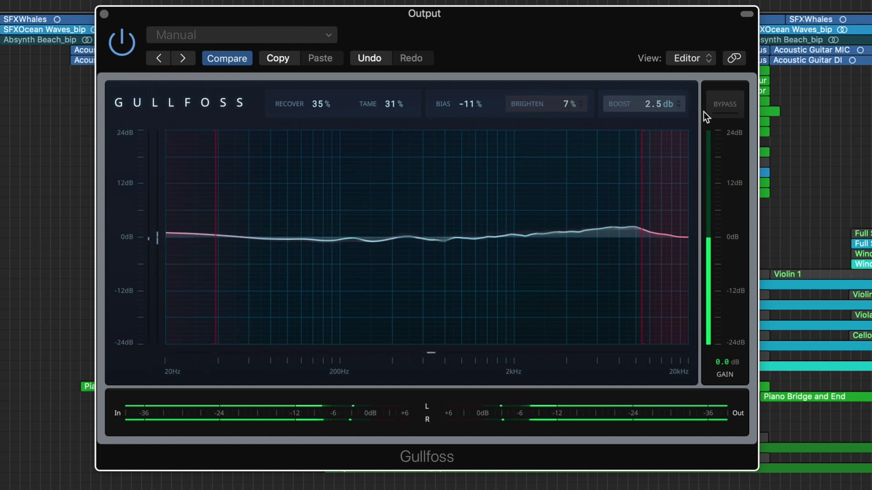
# Toggle Gullfoss's bypass repeatedly to compare the processed and unprocessed mix.
pyautogui.click(725, 105)
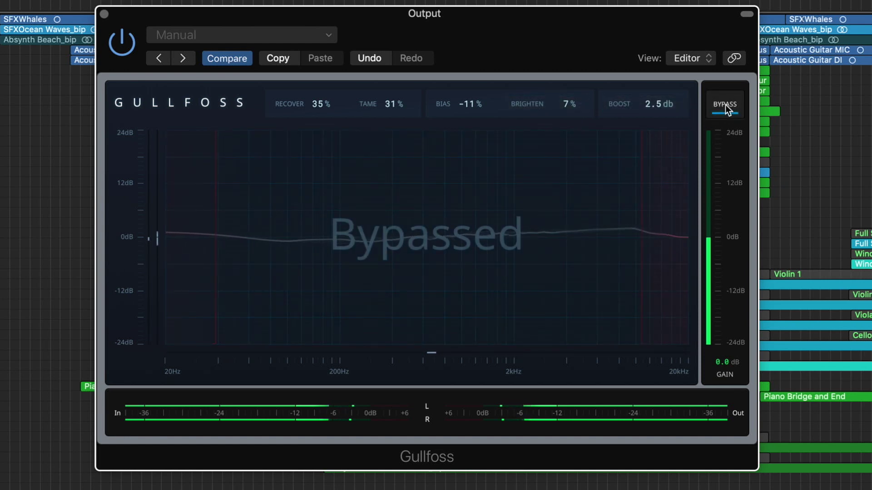
pyautogui.click(725, 105)
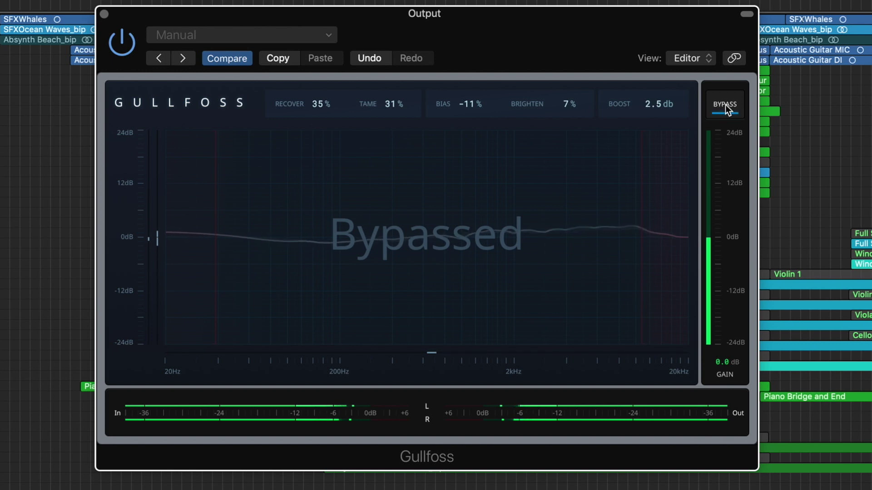
pyautogui.click(726, 104)
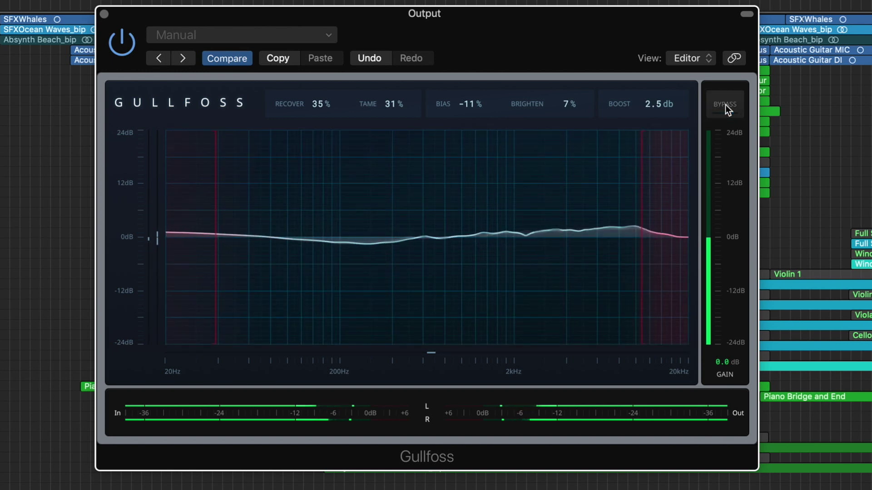
pyautogui.click(725, 105)
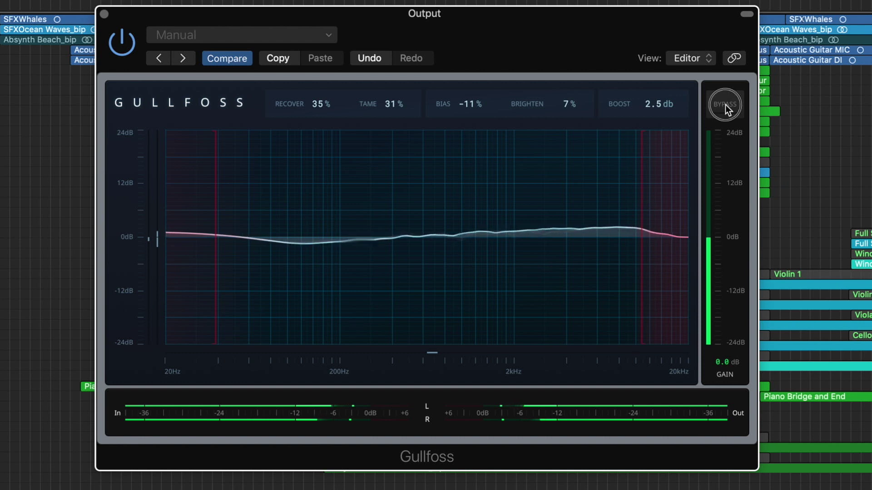
pyautogui.click(725, 105)
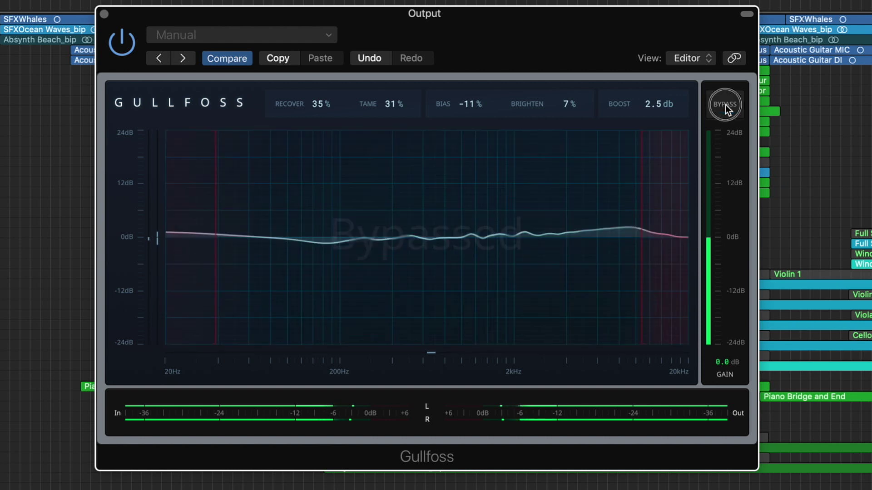
pyautogui.click(725, 104)
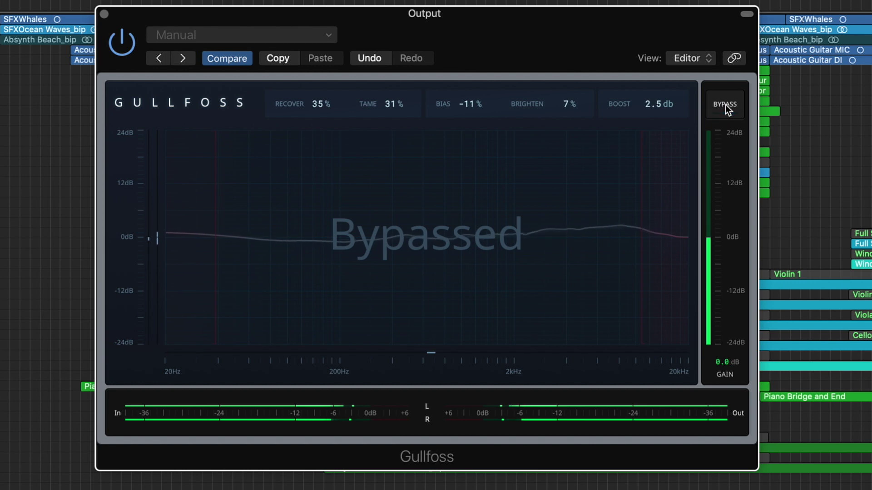
pyautogui.click(725, 105)
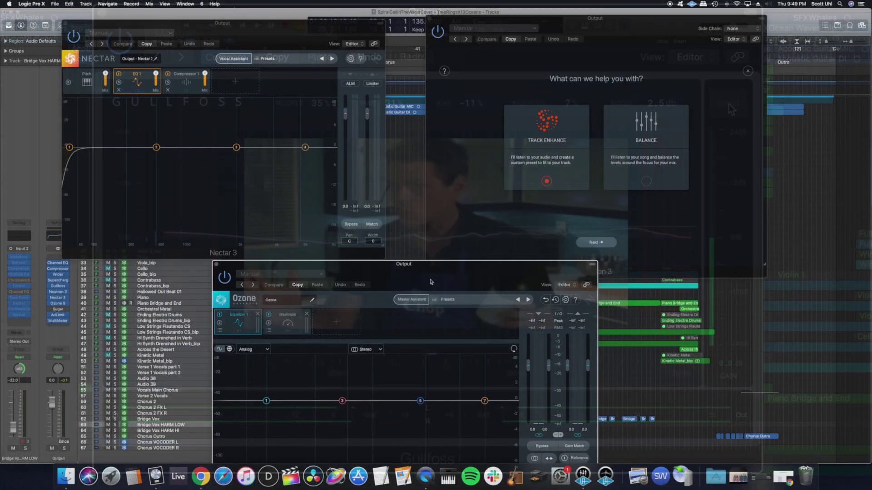
# Close Neutron 3's assistant page and open its Mix Assistant again from the main view.
pyautogui.click(747, 70)
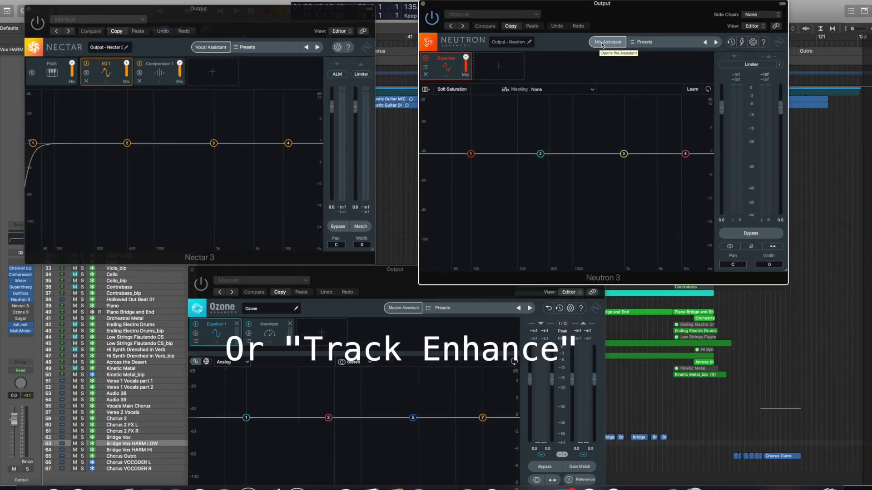
pyautogui.click(600, 54)
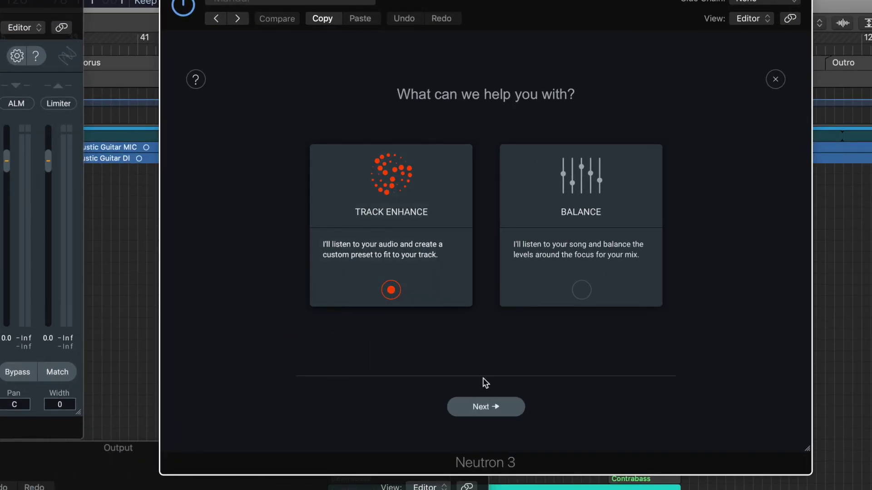
# Continue Neutron's Mix Assistant with Track Enhance and set the instrument to Vocals under Voice.
pyautogui.click(488, 408)
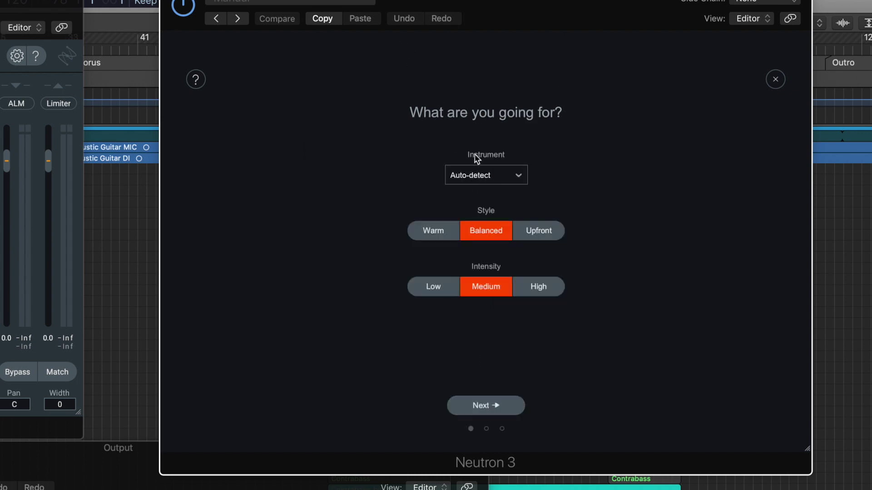
pyautogui.click(497, 177)
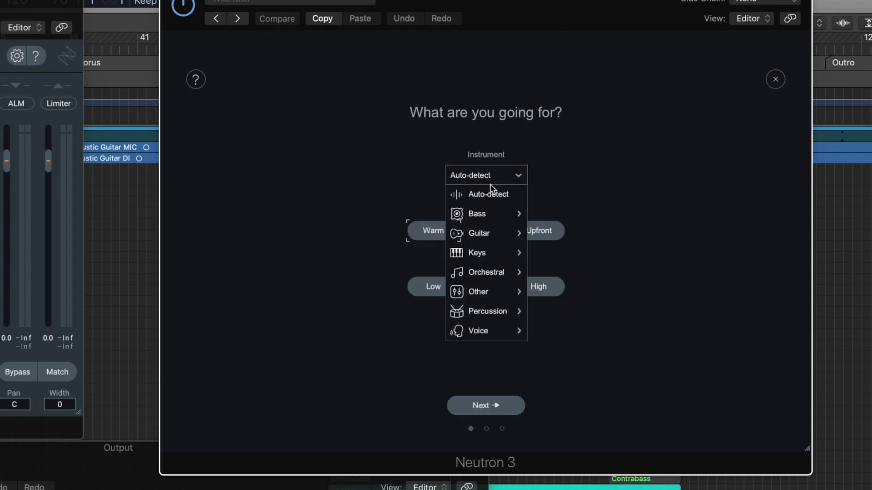
pyautogui.moveTo(482, 331)
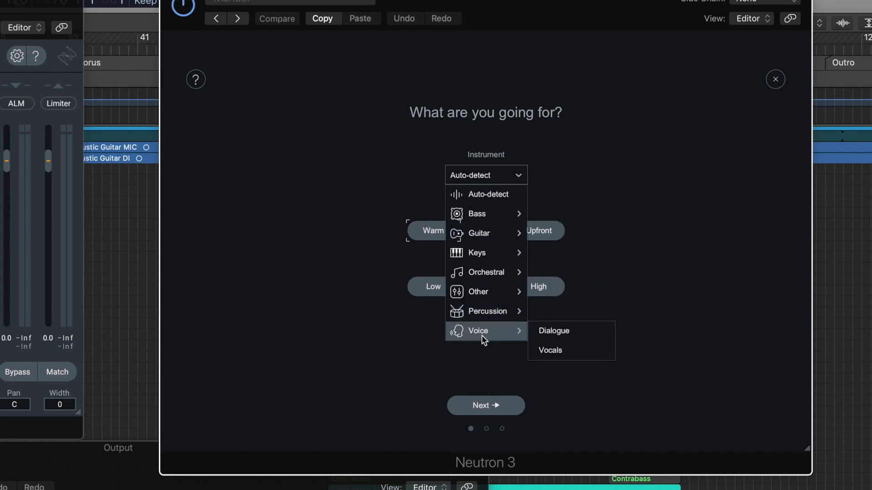
pyautogui.click(559, 349)
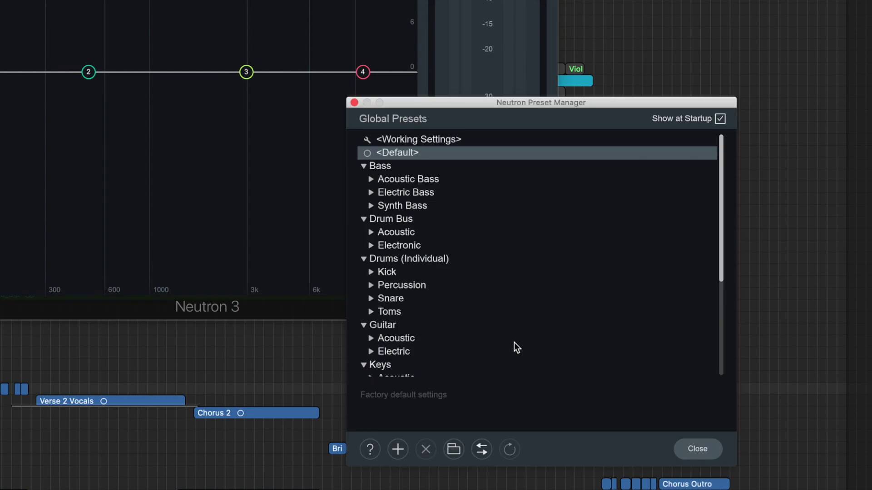
# Browse Neutron's global presets, expanding the acoustic guitar and vocals categories.
pyautogui.scroll(-5, 372, 276)
pyautogui.click(371, 271)
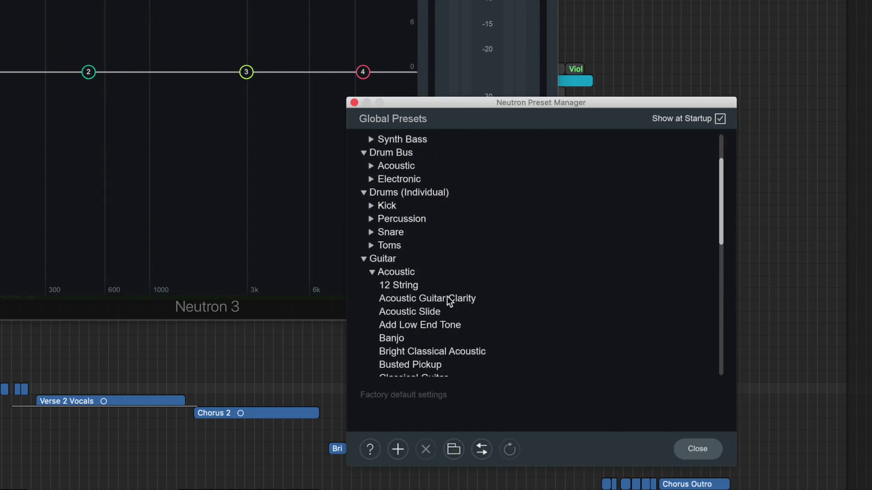
pyautogui.scroll(-10, 425, 296)
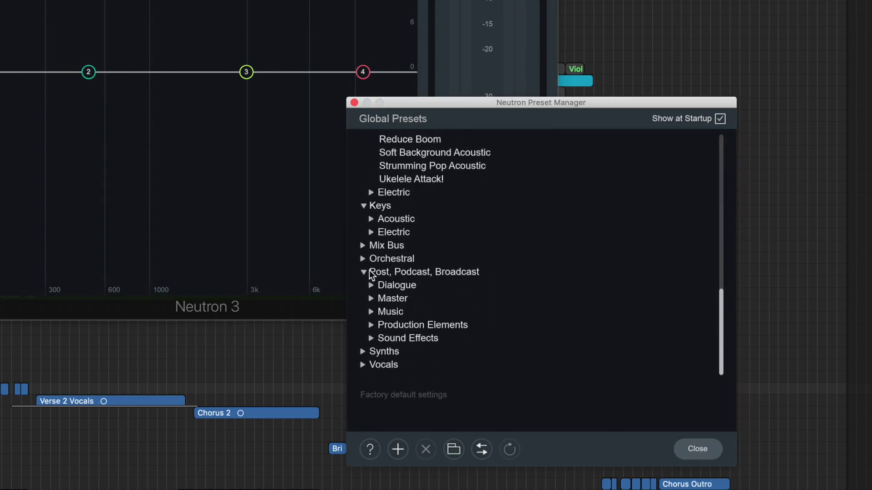
pyautogui.click(362, 365)
pyautogui.scroll(-5, 414, 286)
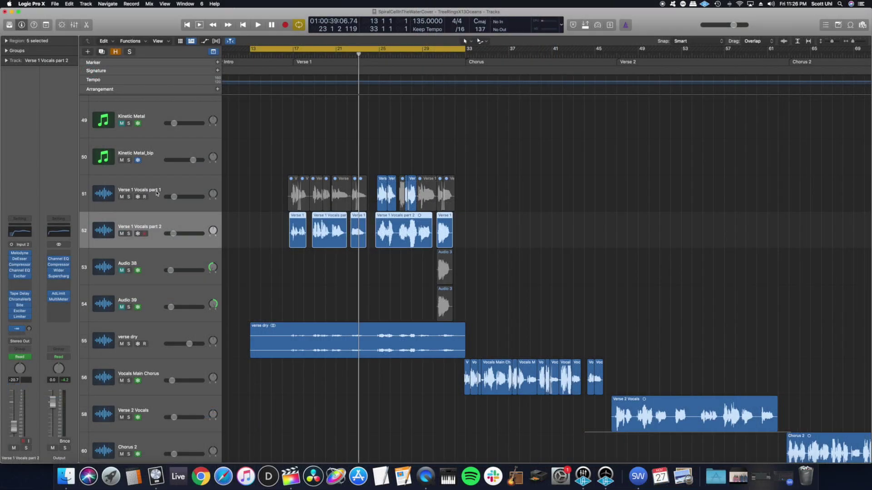
# Select the Verse 1 Vocals part 2 track and bypass all its insert effects except Melodyne, plus its Bus 2 send.
pyautogui.click(158, 187)
pyautogui.click(156, 227)
pyautogui.moveTo(12, 265)
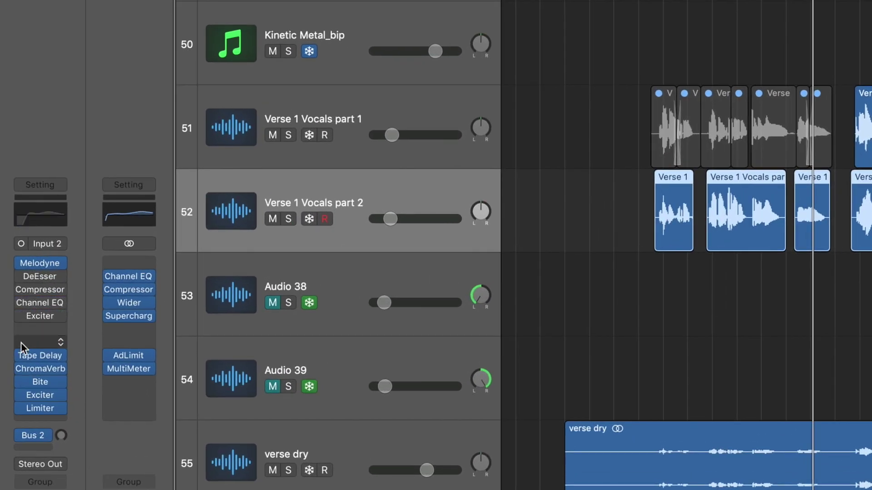
pyautogui.moveTo(61, 352)
pyautogui.click(21, 355)
pyautogui.click(21, 368)
pyautogui.click(22, 381)
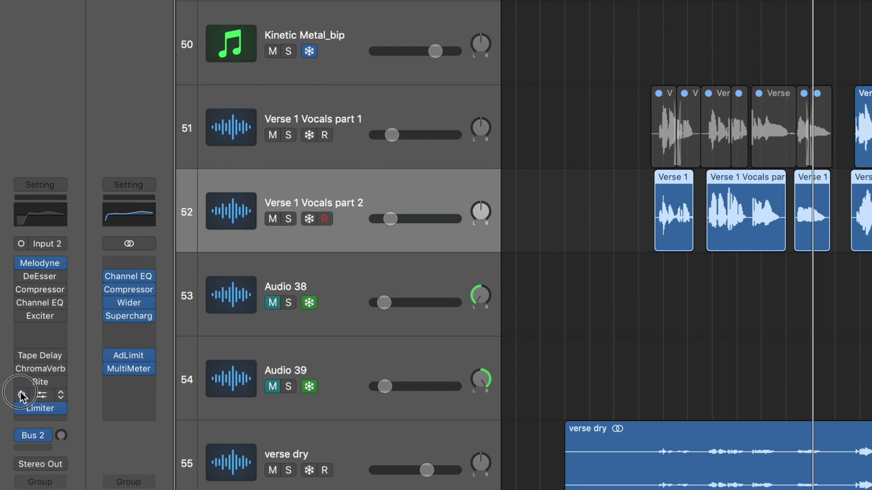
pyautogui.click(22, 395)
pyautogui.click(22, 409)
pyautogui.click(19, 435)
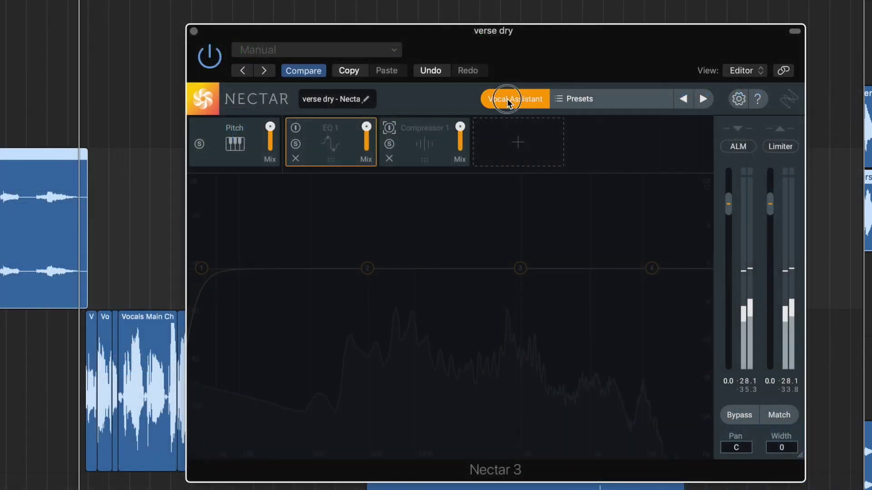
# Start Nectar's Vocal Assistant on the verse dry track using Assist, the Modern vibe and Moderate intensity.
pyautogui.click(403, 352)
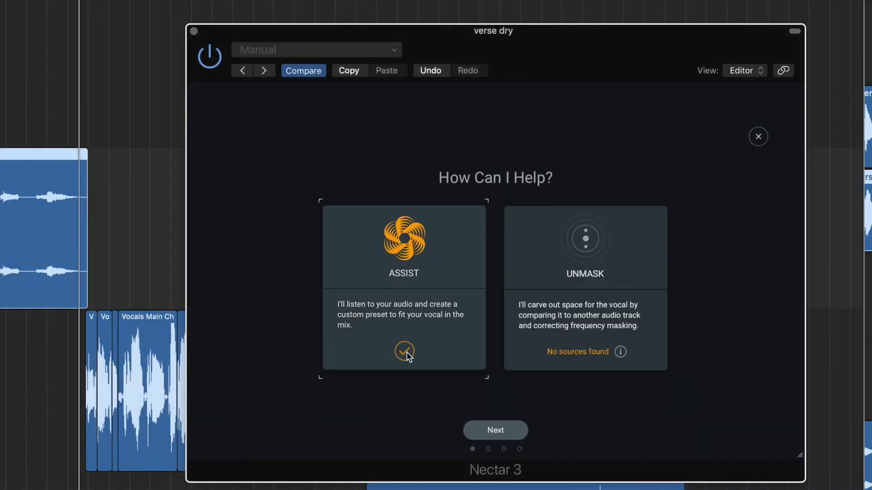
pyautogui.click(506, 430)
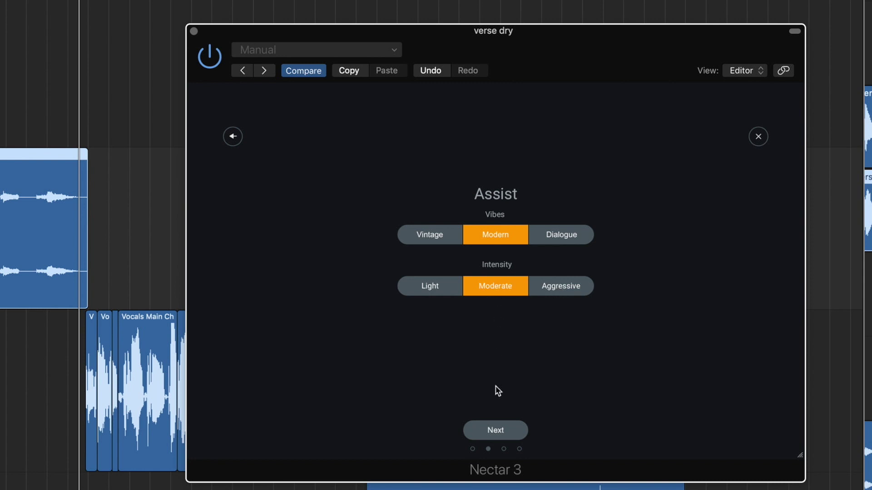
pyautogui.click(497, 430)
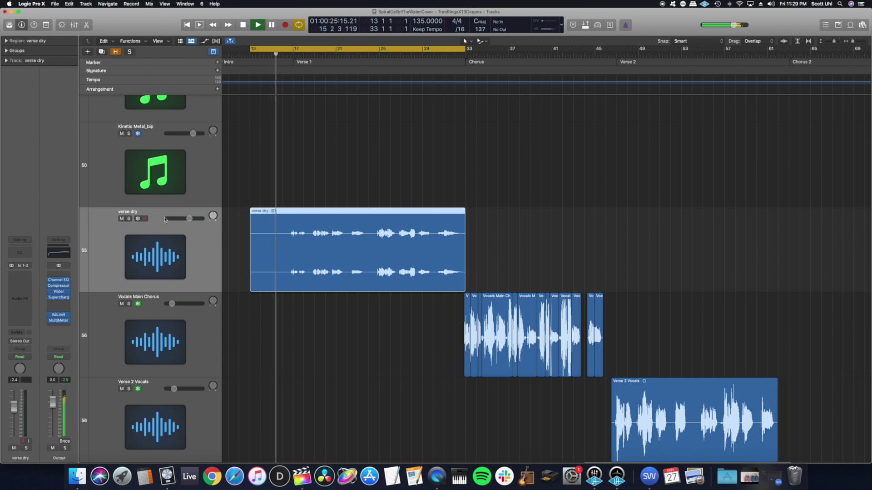
# Set the verse dry track's volume to -2.7 dB and insert a stereo iZotope Nectar 3 on it.
pyautogui.moveTo(188, 218); pyautogui.dragTo(187, 218)
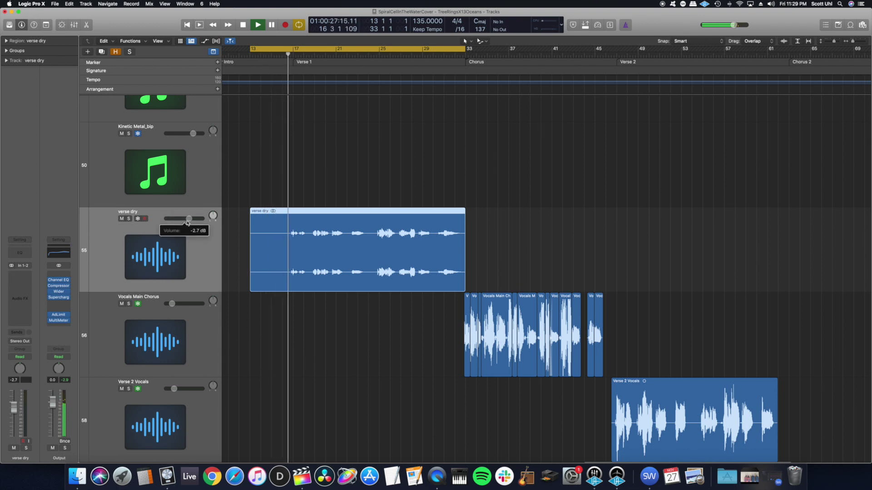
pyautogui.click(20, 276)
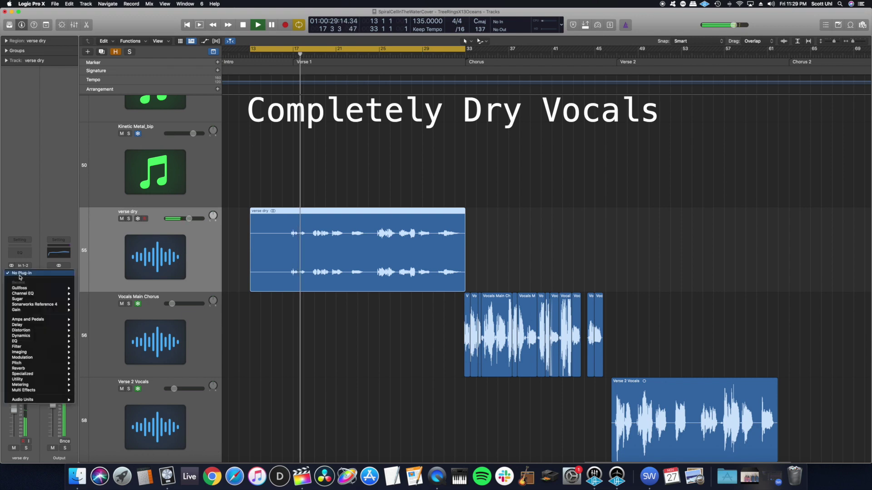
pyautogui.moveTo(27, 400)
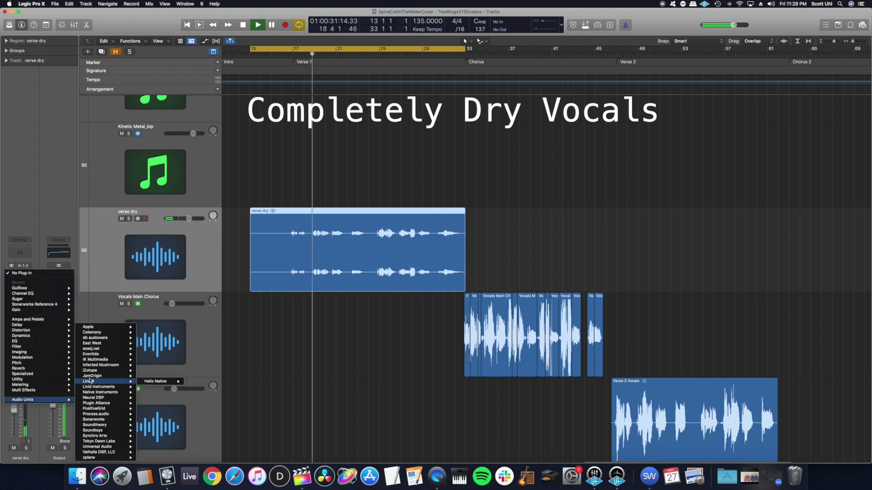
pyautogui.moveTo(94, 371)
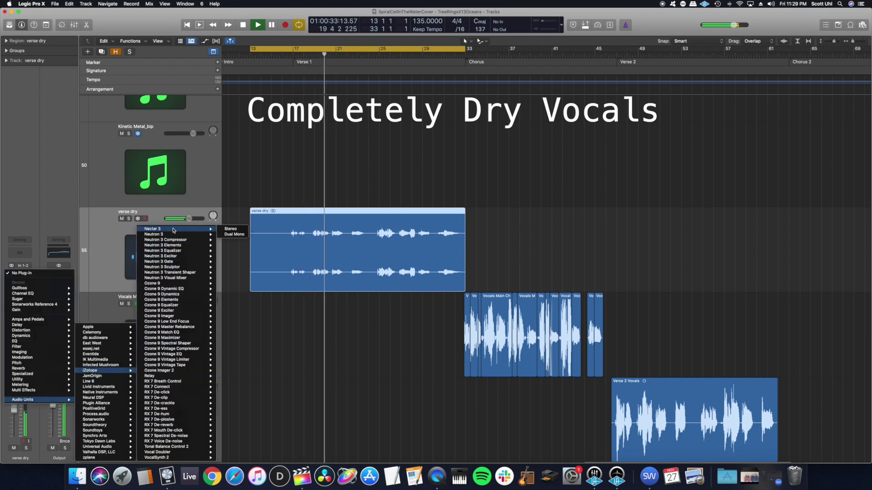
pyautogui.click(222, 230)
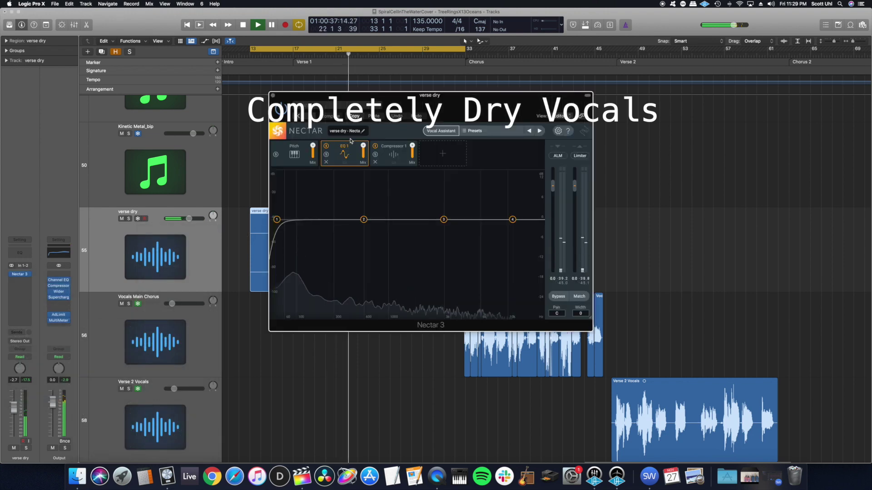
pyautogui.moveTo(394, 130); pyautogui.dragTo(643, 152)
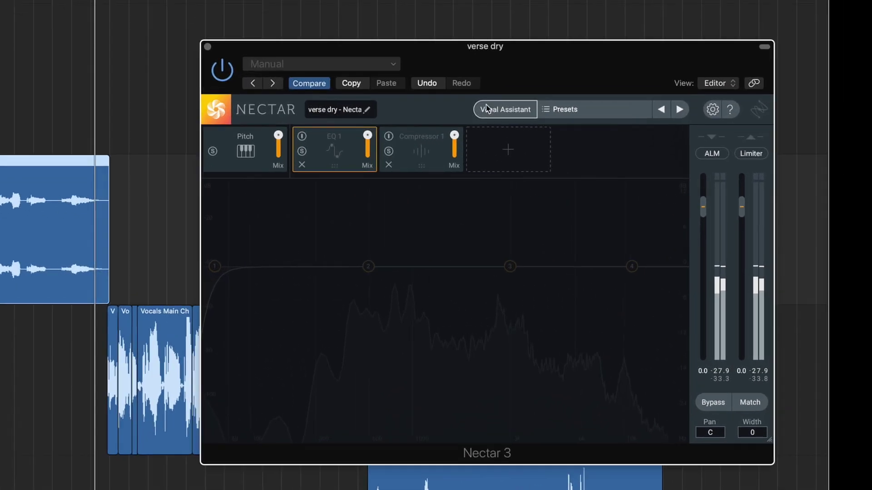
# Run Nectar's Vocal Assistant in Assist mode with Modern vibe and Moderate intensity, playing the vocal for analysis and accepting the suggestion.
pyautogui.click(498, 109)
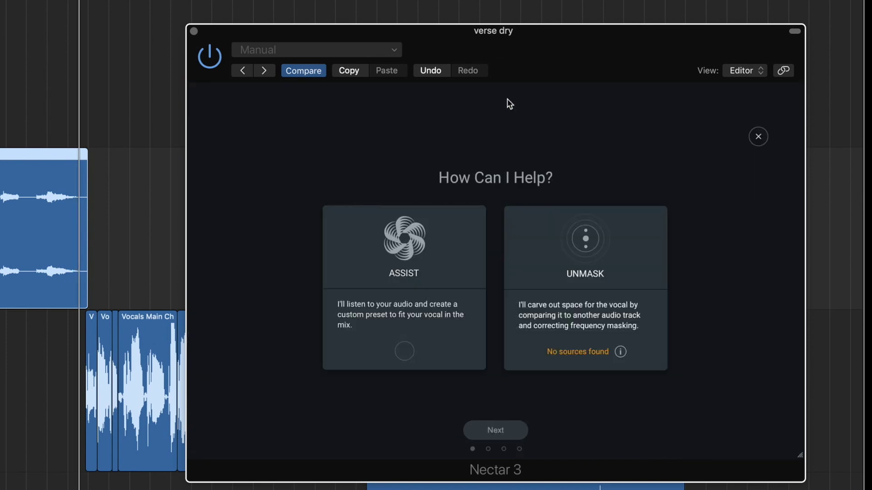
pyautogui.click(407, 352)
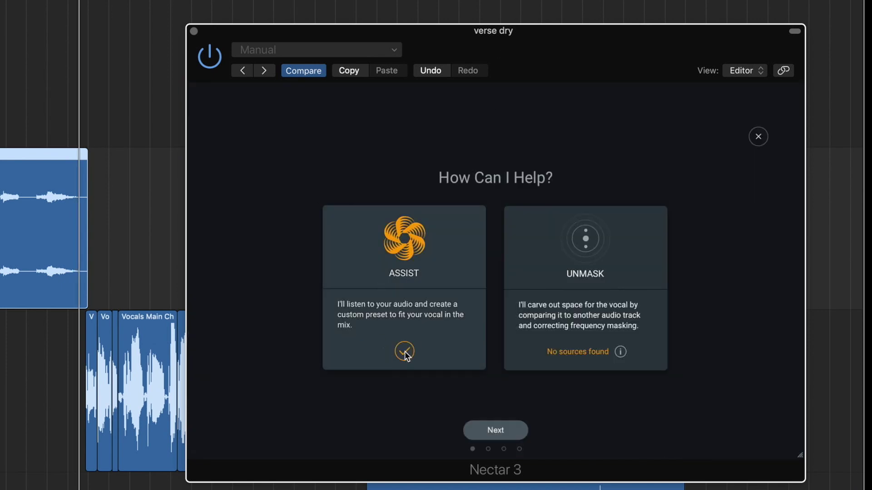
pyautogui.click(507, 431)
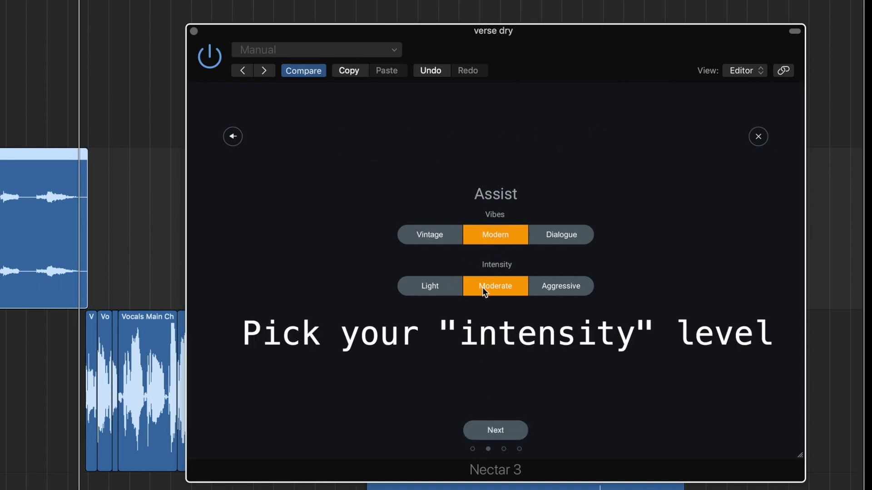
pyautogui.click(496, 431)
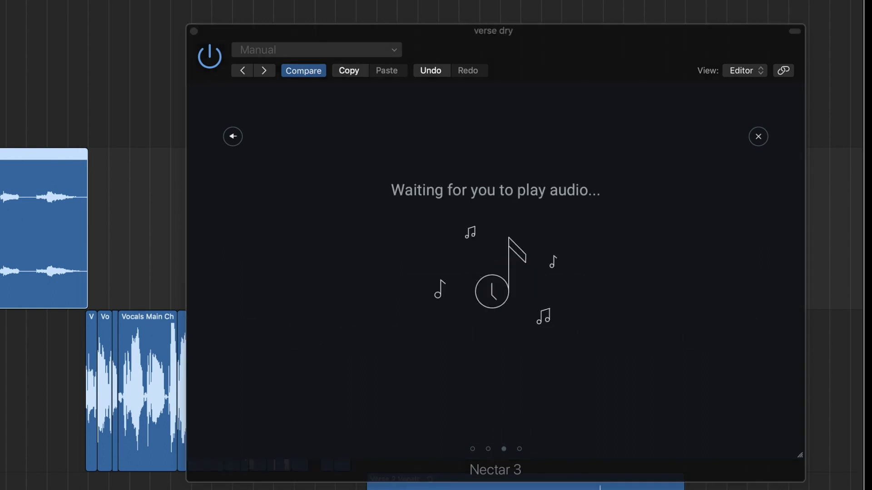
pyautogui.press('space')
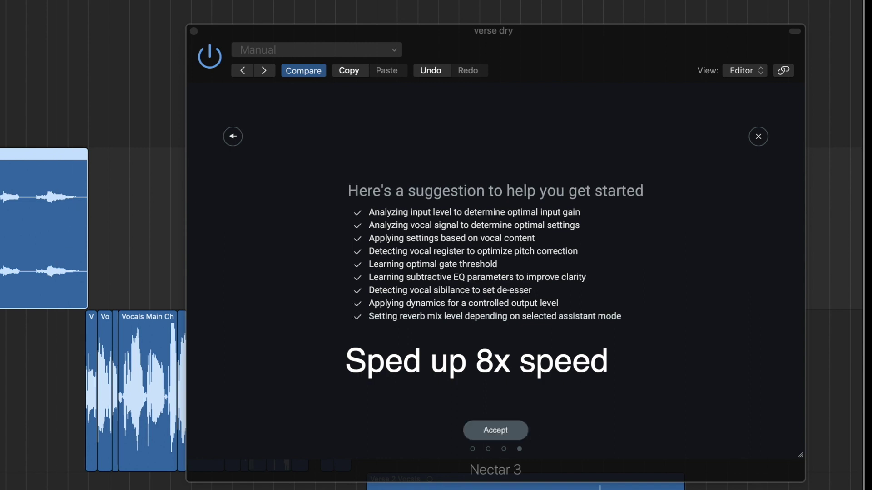
pyautogui.click(481, 432)
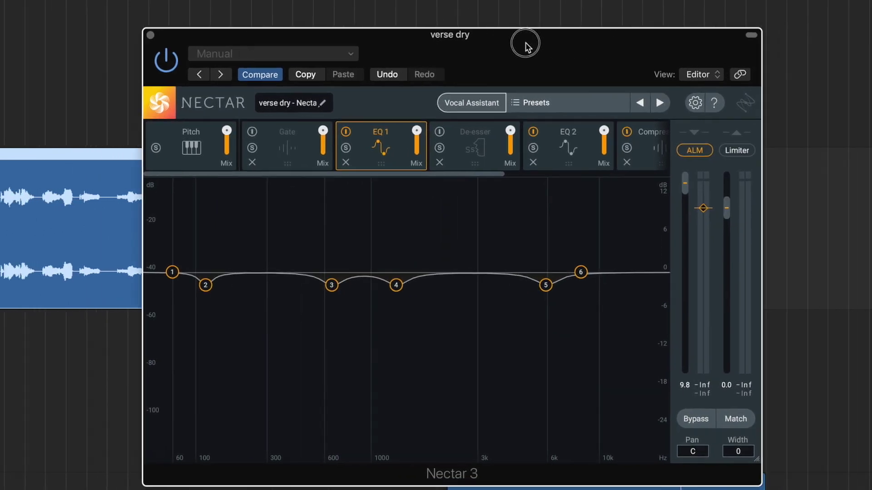
# Enable the De-esser module in Nectar's effect chain.
pyautogui.hscroll(5, 434, 136)
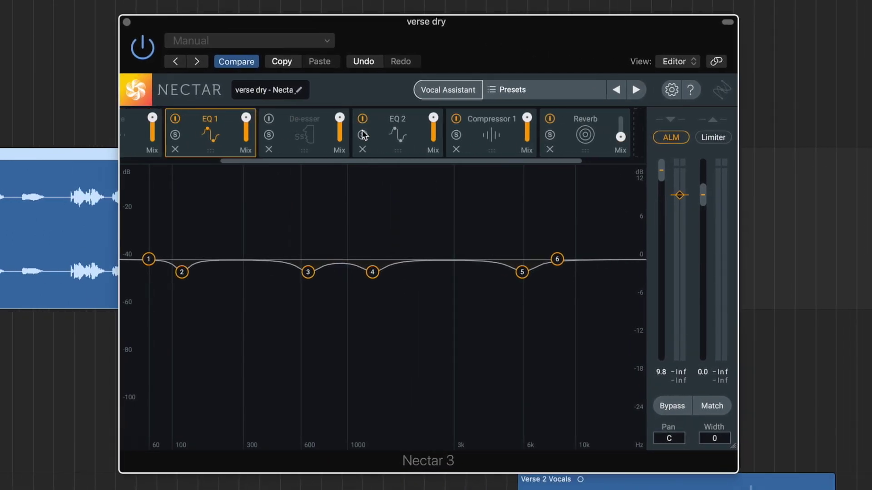
pyautogui.click(270, 119)
pyautogui.hscroll(3, 363, 134)
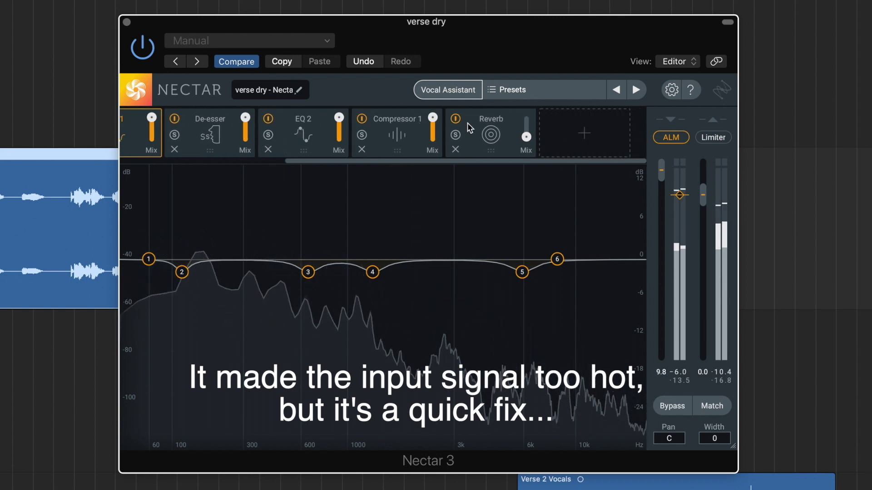
# Try Nectar's reverb mix at 91, bring it back down partway, and lower the input gain to 0.1 dB.
pyautogui.click(492, 121)
pyautogui.moveTo(526, 137); pyautogui.dragTo(521, 53)
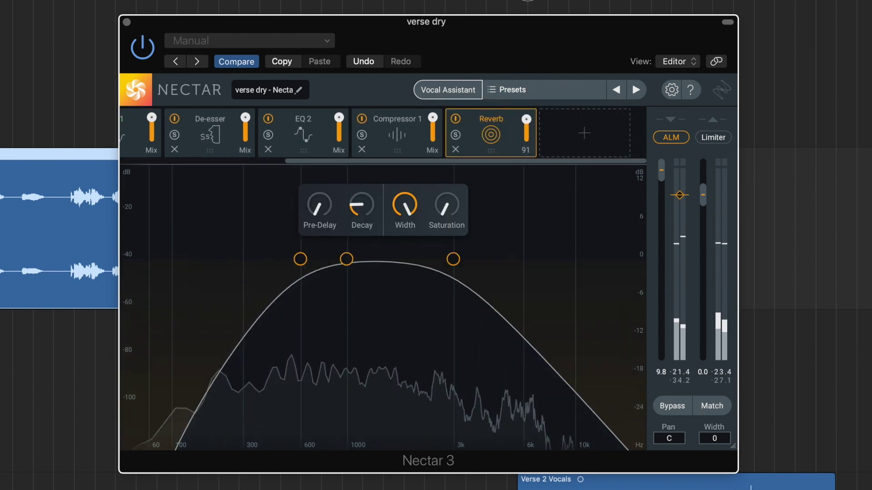
pyautogui.moveTo(526, 122); pyautogui.dragTo(527, 215)
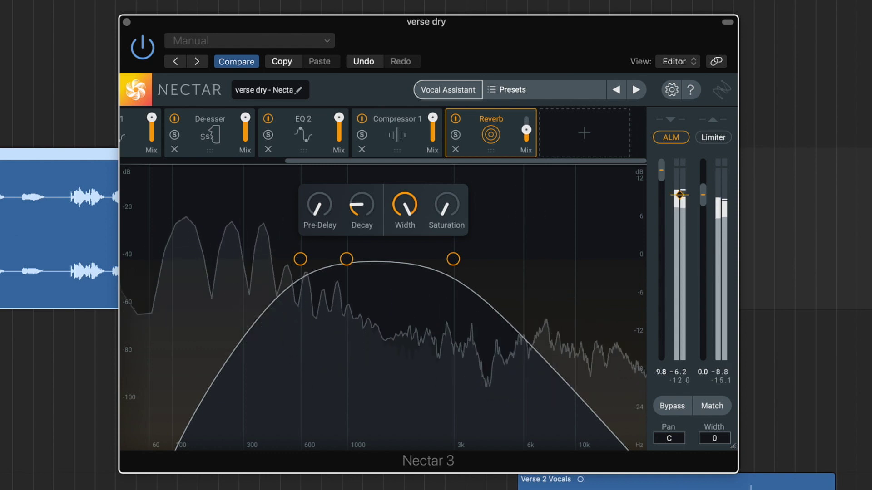
pyautogui.moveTo(661, 171); pyautogui.dragTo(662, 194)
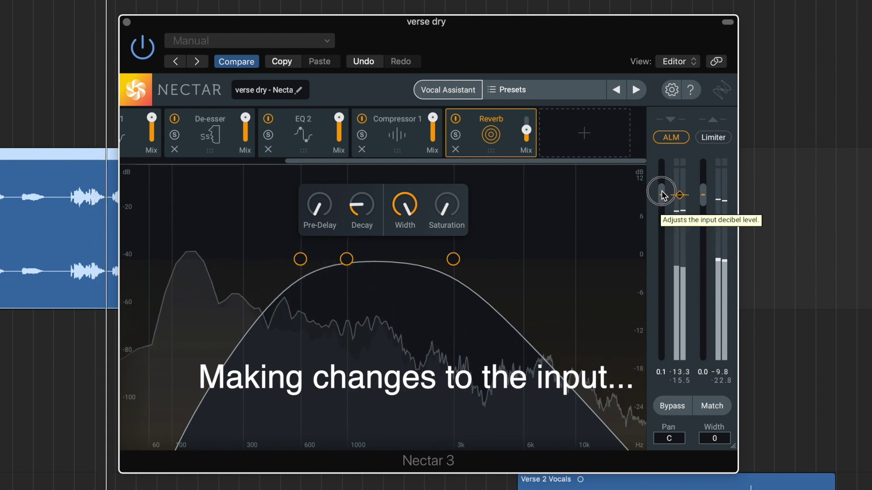
# Examine Nectar's EQ 1 curve and toggle the plug-in's bypass to compare the processed and dry vocal.
pyautogui.hscroll(-5, 278, 132)
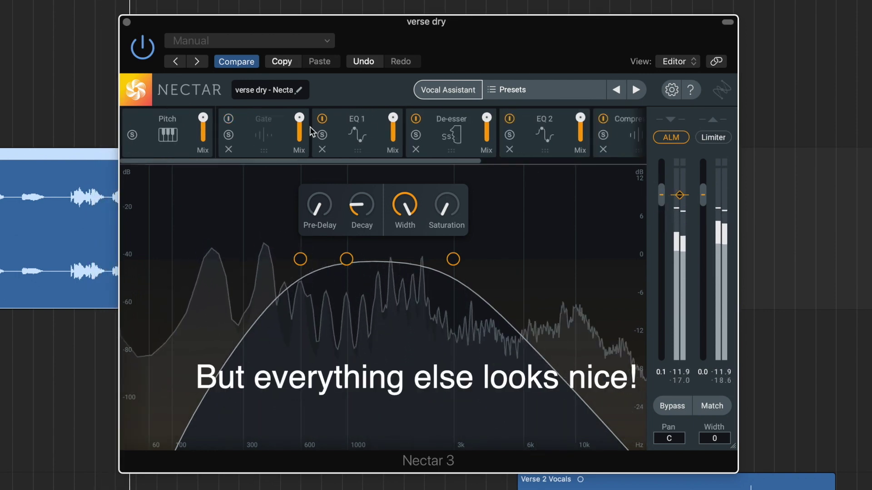
pyautogui.click(339, 125)
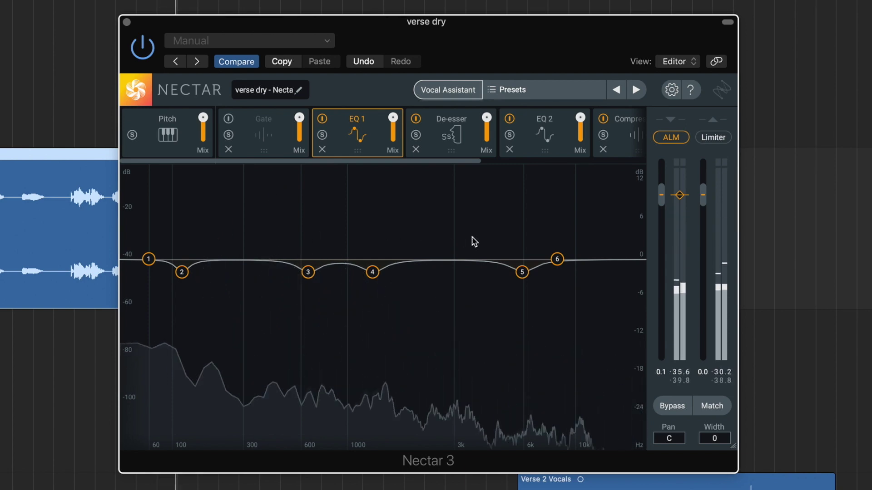
pyautogui.click(655, 405)
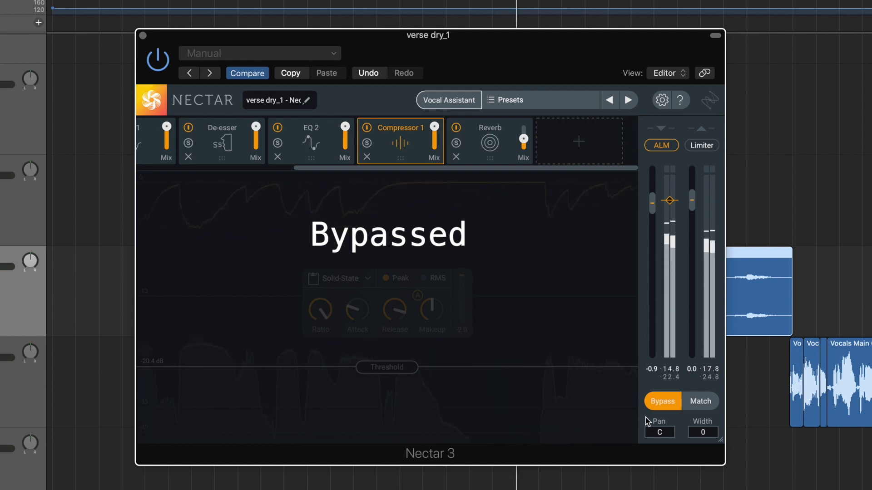
pyautogui.click(657, 405)
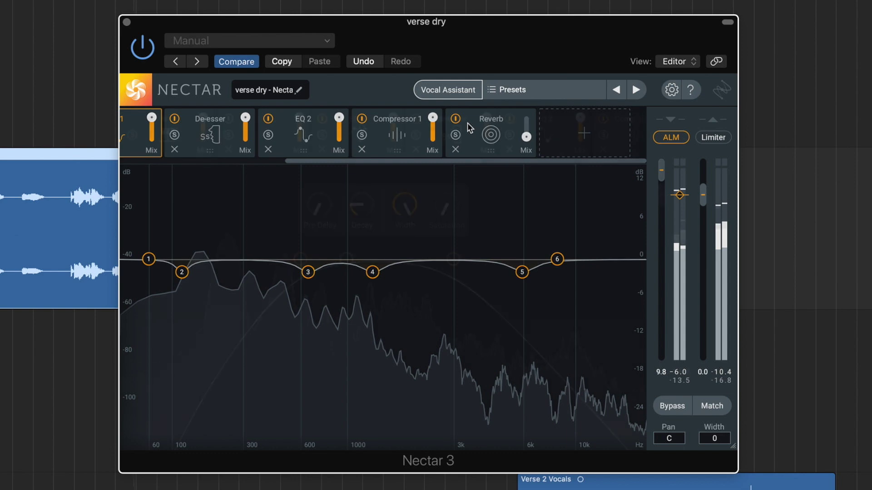
# Look over Nectar's Reverb module and return to the EQ 1 curve.
pyautogui.click(467, 122)
pyautogui.hscroll(-5, 454, 132)
pyautogui.click(334, 124)
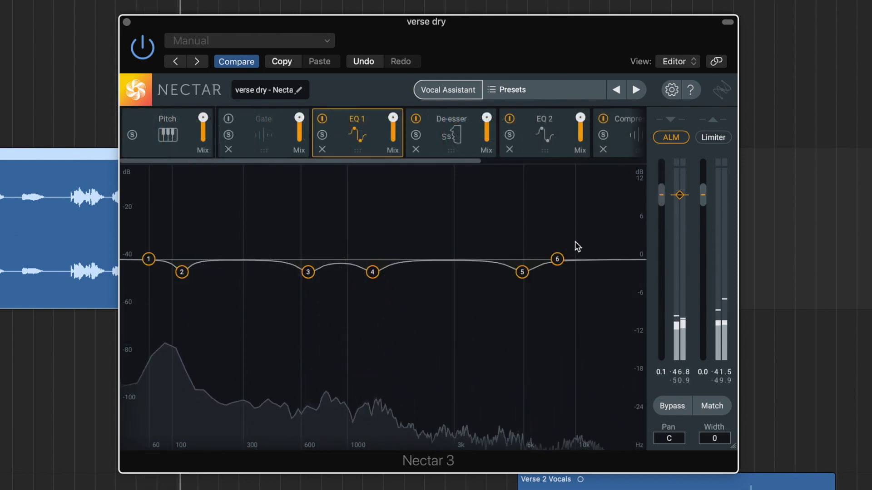
# Look over the EQ 2 curve and the Compressor 1 settings in Nectar's effect chain.
pyautogui.hscroll(2, 457, 134)
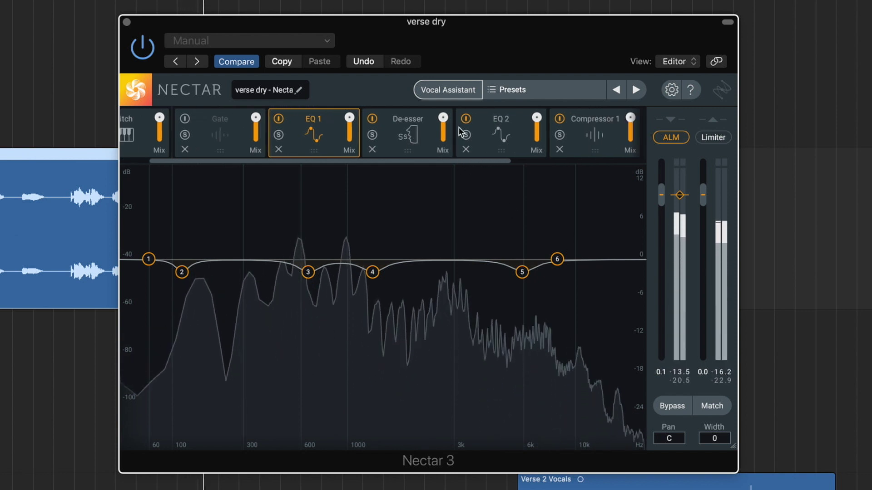
pyautogui.click(501, 132)
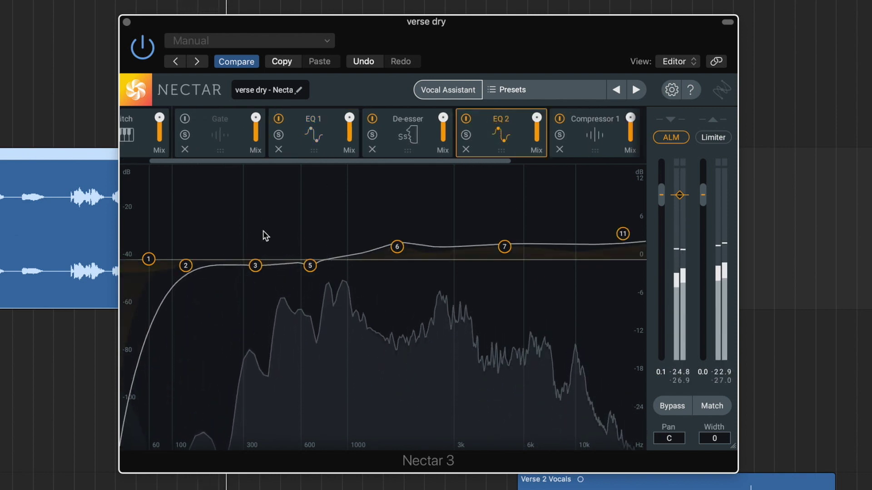
pyautogui.hscroll(2, 509, 121)
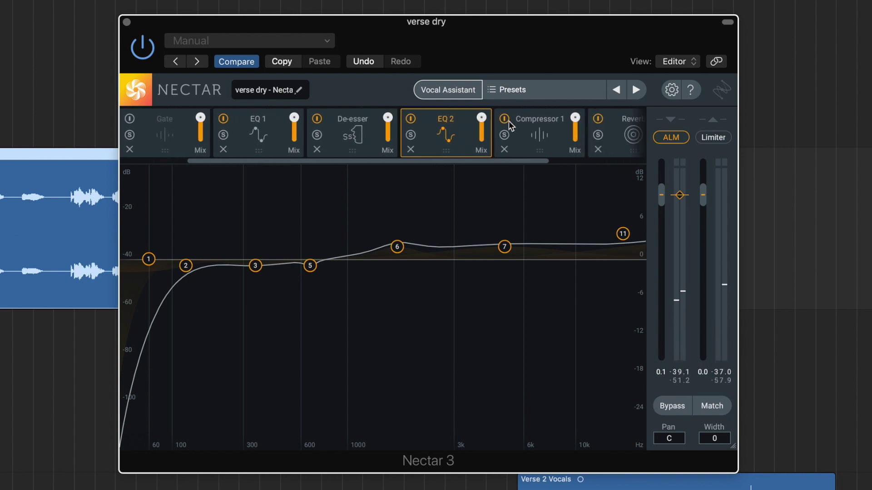
pyautogui.click(536, 123)
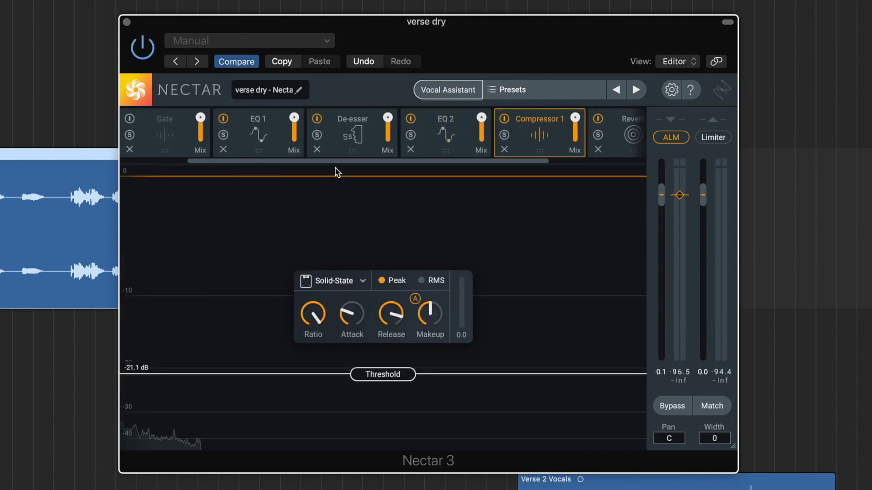
pyautogui.hscroll(2, 273, 153)
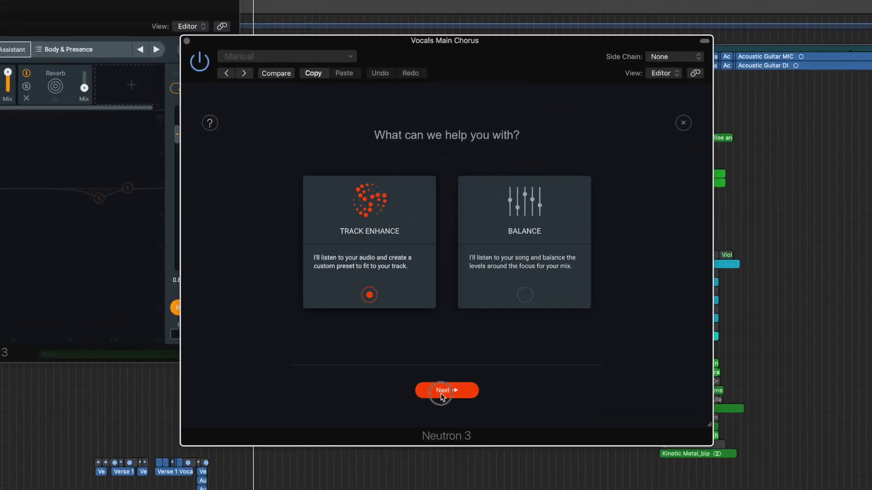
# Run Neutron 3's Track Enhance assistant on Vocals Main Chorus with the Vocals instrument, Balanced style and Medium intensity, playing the song for analysis.
pyautogui.click(440, 393)
pyautogui.click(446, 201)
pyautogui.moveTo(444, 327)
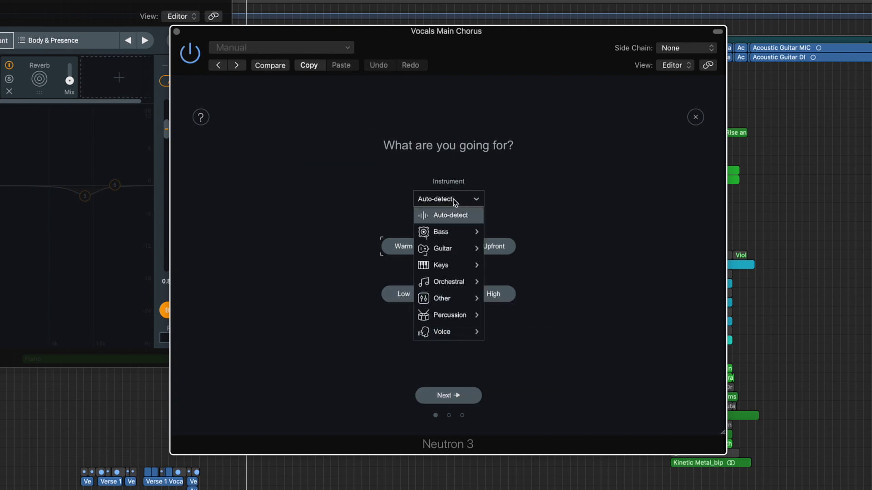
pyautogui.click(522, 349)
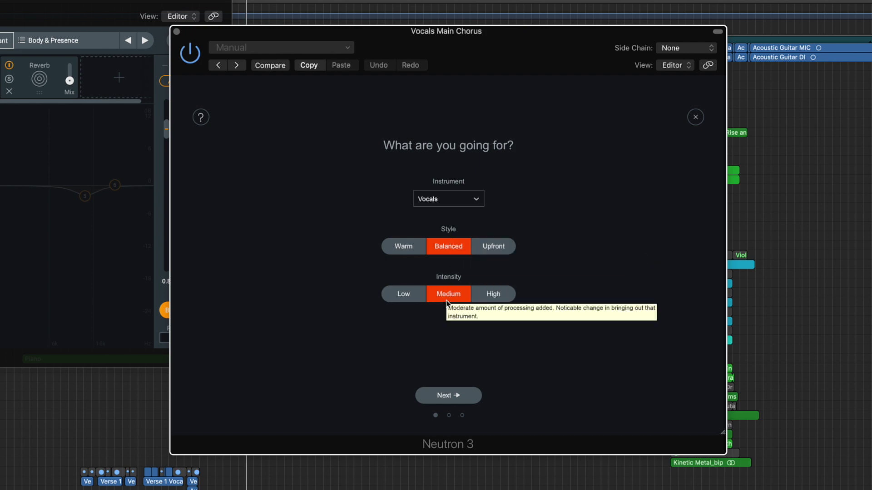
pyautogui.click(456, 398)
pyautogui.press('space')
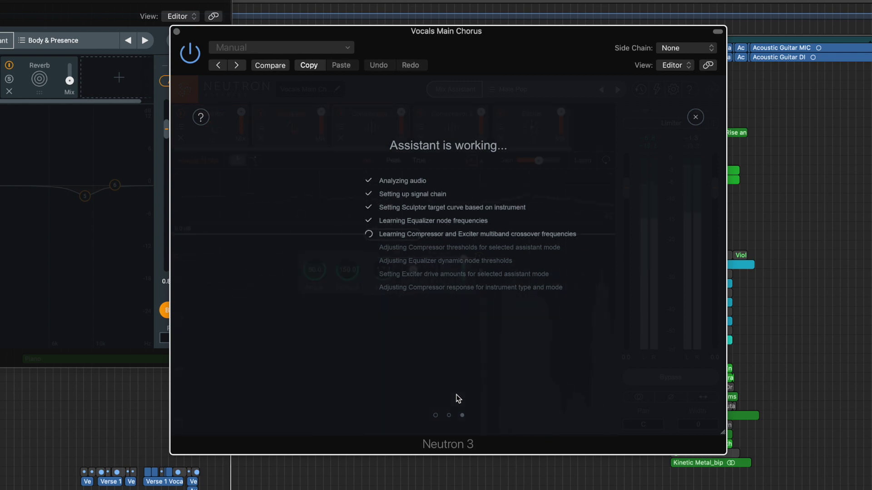
pyautogui.moveTo(438, 37); pyautogui.dragTo(530, 6)
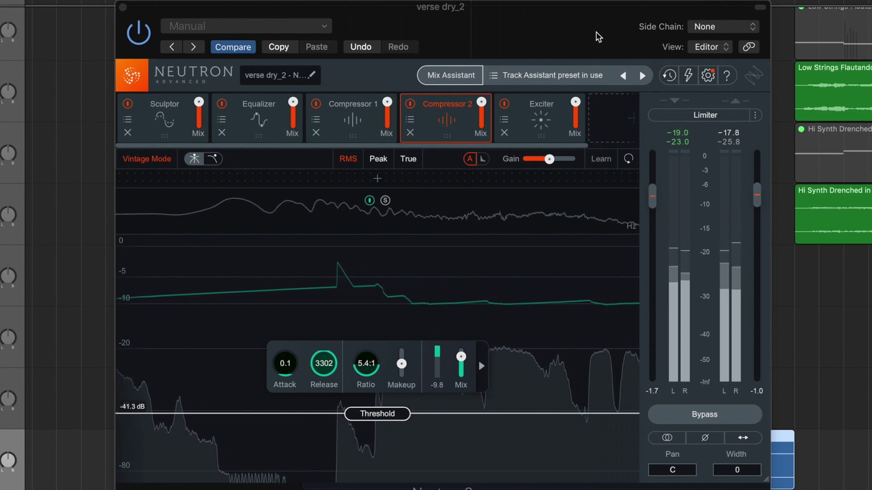
# Look through Neutron's Compressor 1, Equalizer, Sculptor and Exciter modules on the verse dry_2 track.
pyautogui.click(352, 104)
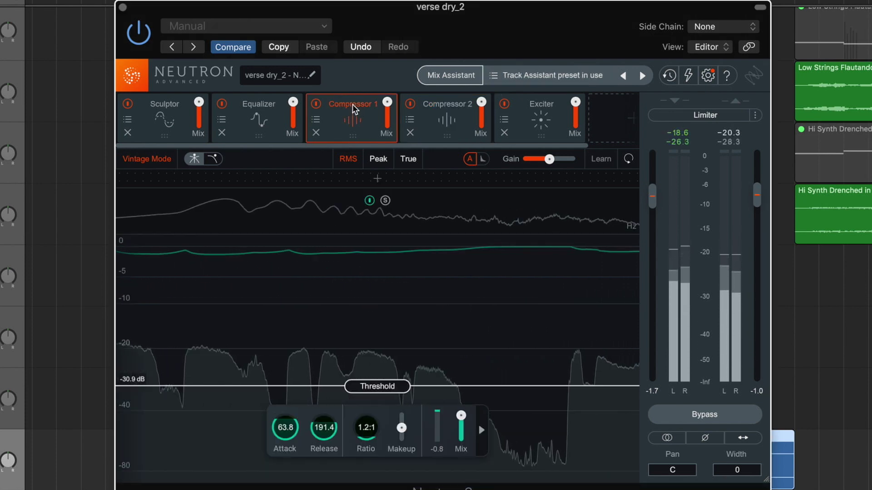
pyautogui.click(260, 106)
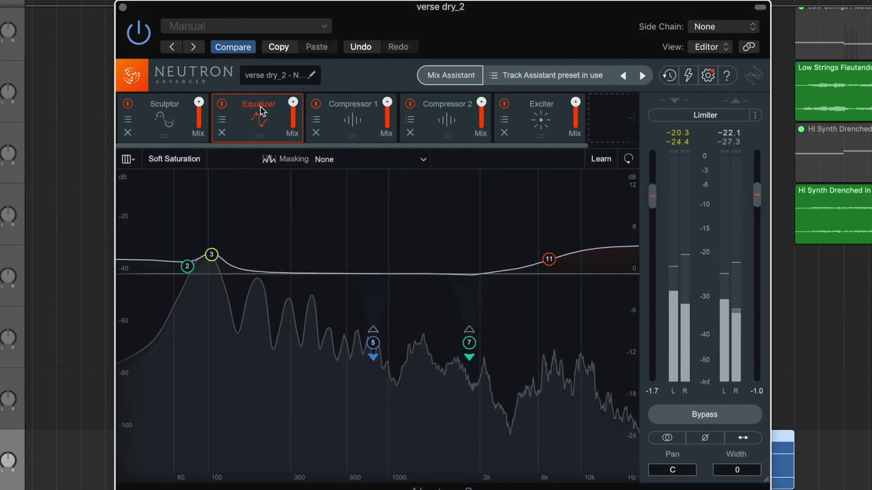
pyautogui.click(167, 107)
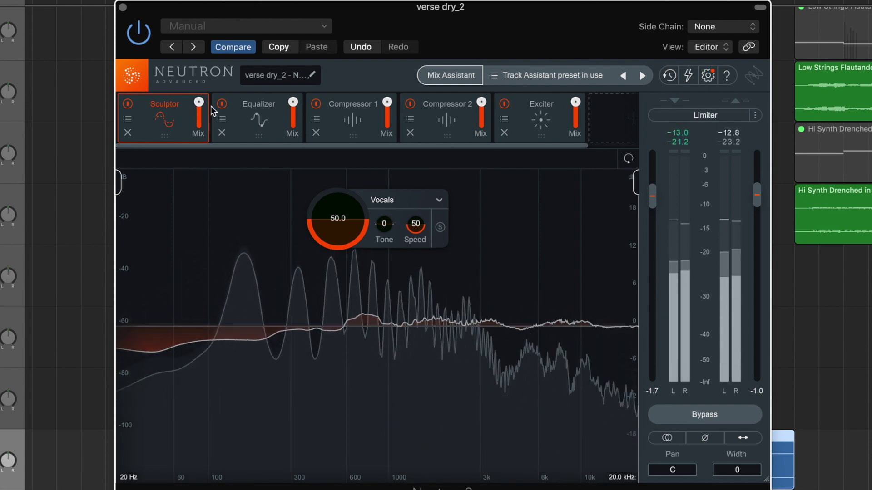
pyautogui.click(262, 106)
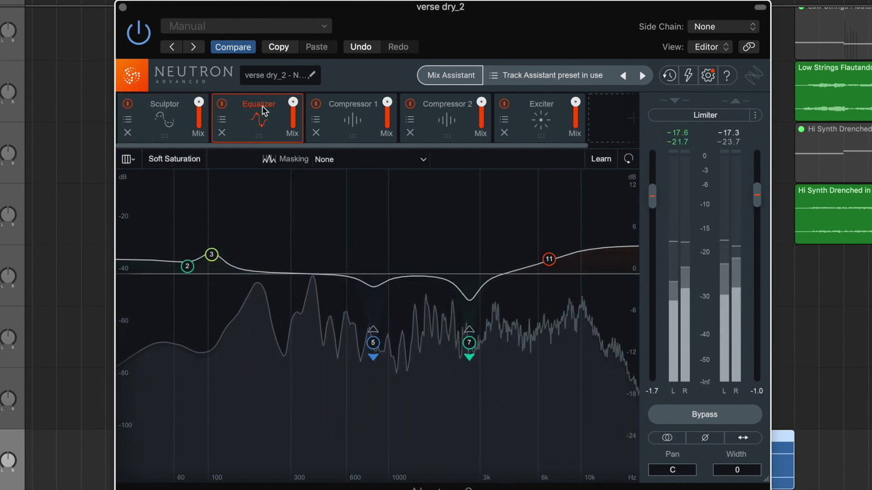
pyautogui.click(552, 107)
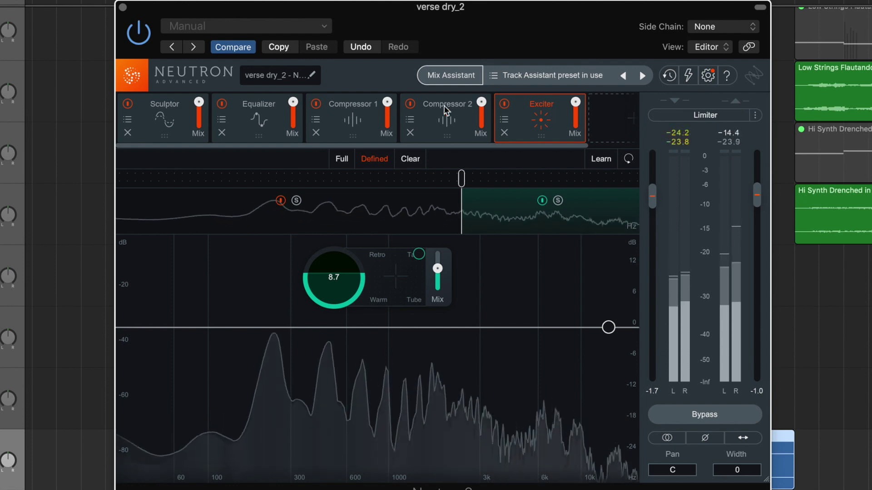
# Return to Neutron's Equalizer and toggle the global bypass to compare the processed and dry verse vocal.
pyautogui.click(260, 101)
pyautogui.click(705, 414)
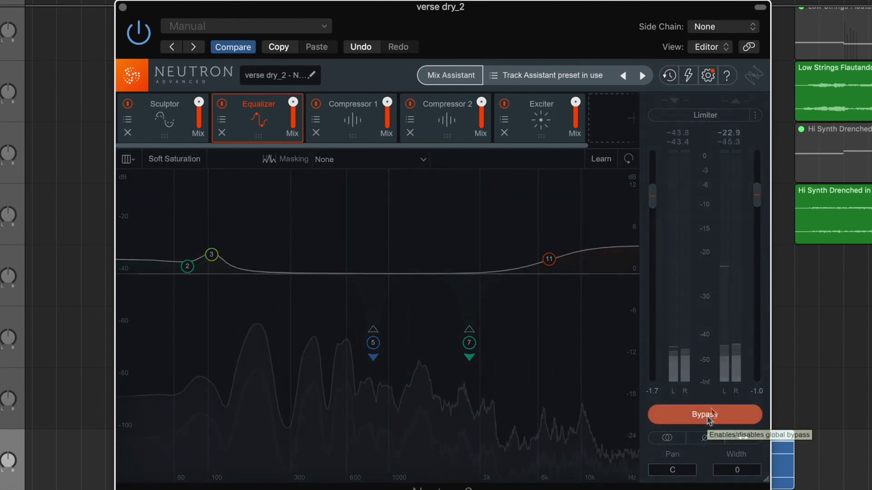
pyautogui.click(683, 417)
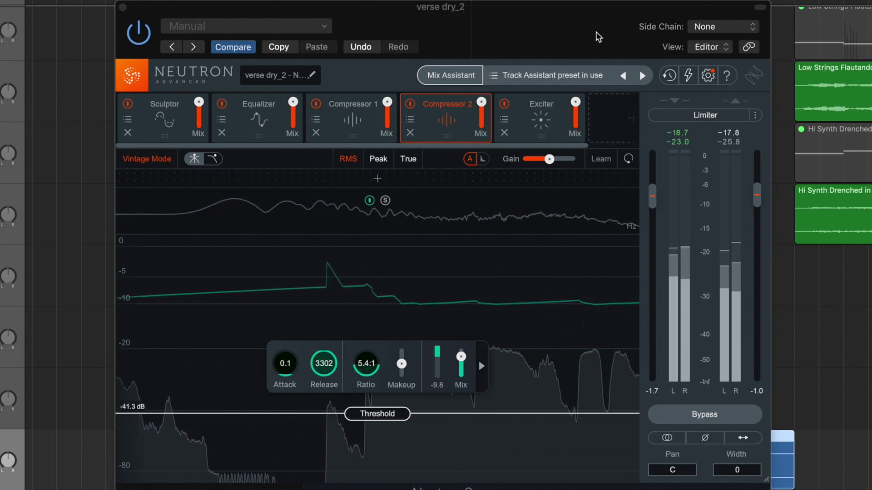
# Review the assistant's Compressor 1, Equalizer and Sculptor settings on verse dry_2 once more.
pyautogui.click(352, 104)
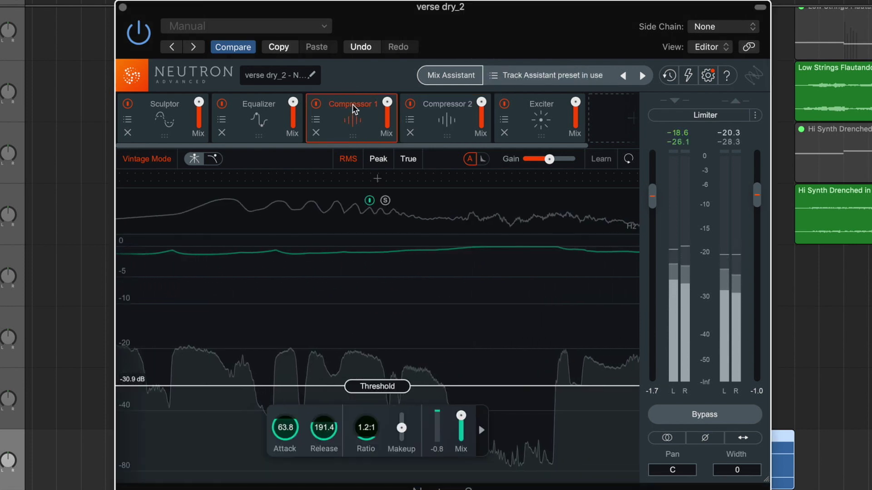
pyautogui.click(260, 105)
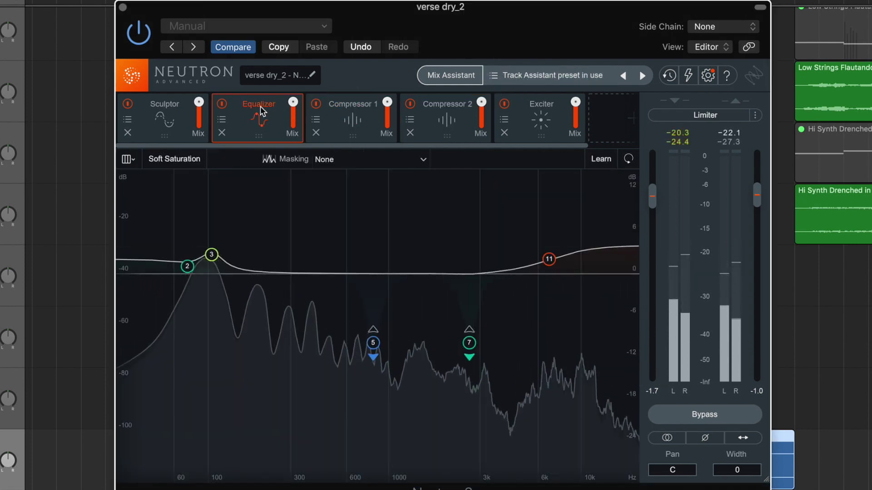
pyautogui.click(169, 105)
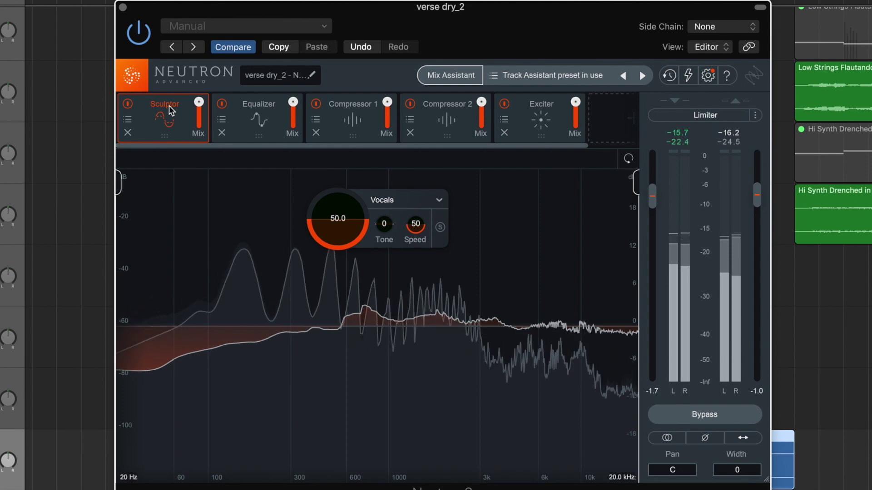
pyautogui.click(263, 105)
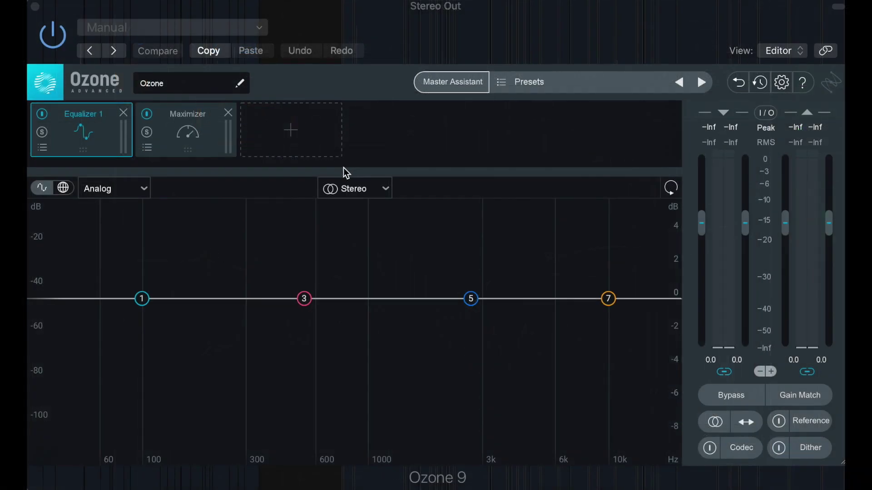
# Open Ozone 9's Master Assistant on Stereo Out, try Vintage modules and High intensity, and settle on Modern and Medium.
pyautogui.click(446, 86)
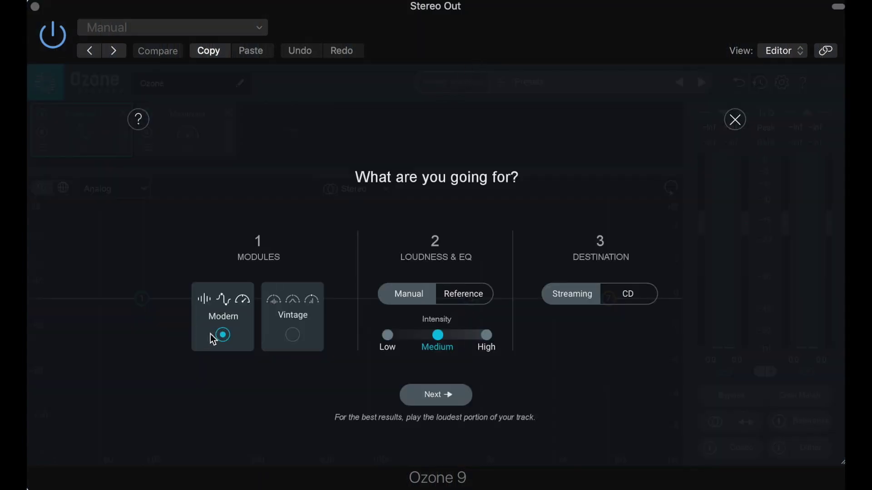
pyautogui.click(293, 340)
pyautogui.click(223, 336)
pyautogui.click(487, 336)
pyautogui.click(439, 335)
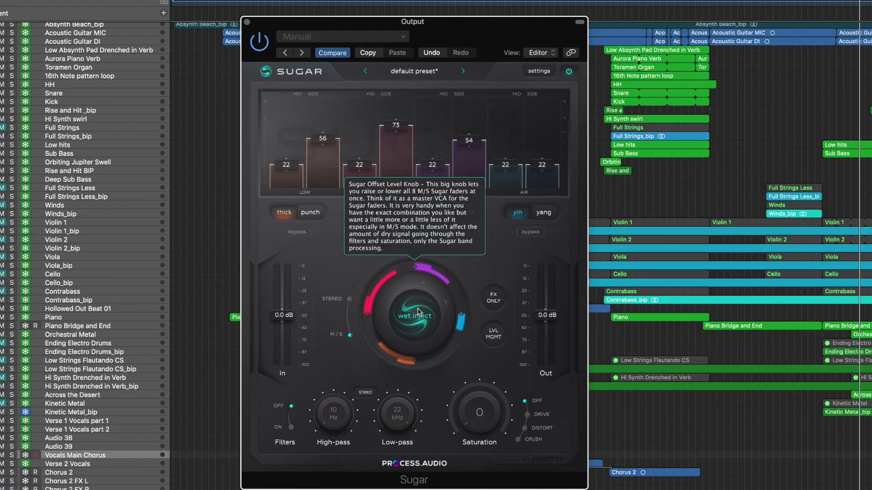
# Audition the mix through Sugar's default preset, trying the offset level knob and the low band fader.
pyautogui.moveTo(418, 317); pyautogui.dragTo(419, 322)
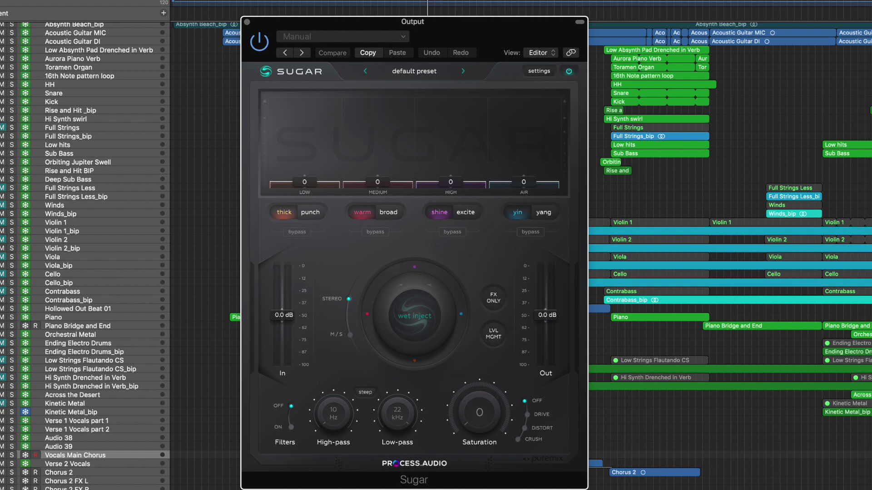
pyautogui.press('space')
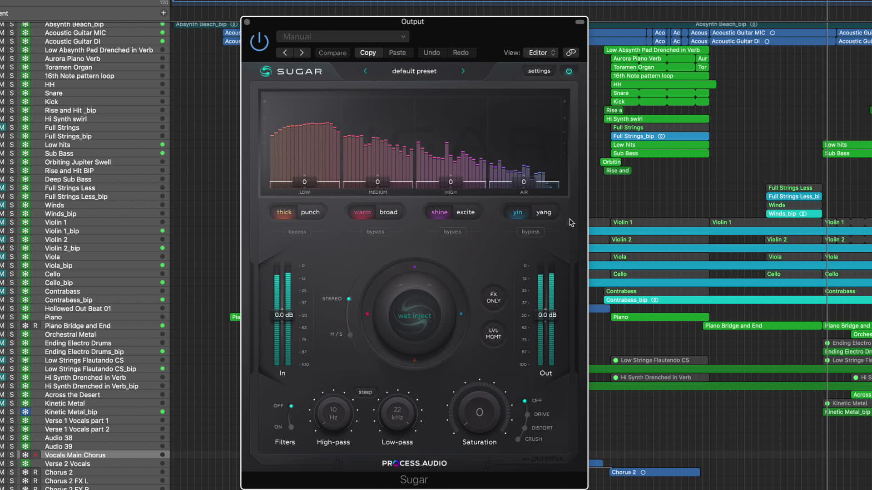
pyautogui.moveTo(530, 215)
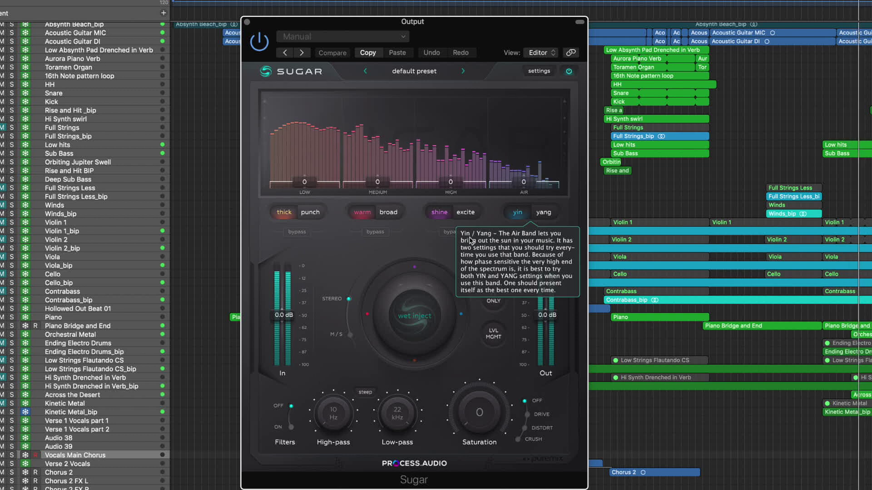
pyautogui.press('space')
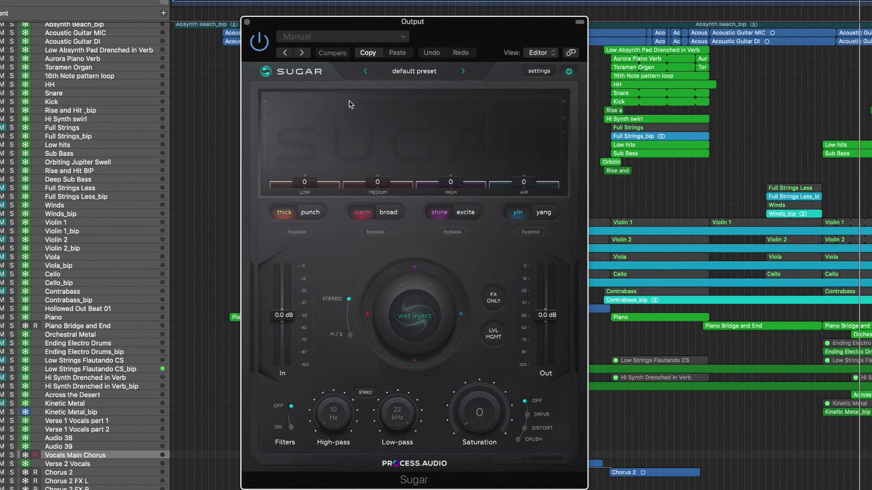
pyautogui.moveTo(304, 182); pyautogui.dragTo(305, 178)
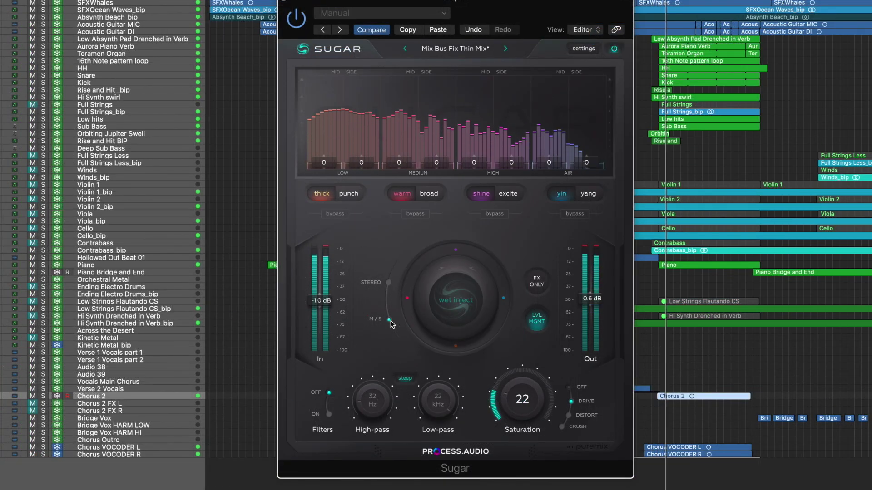
# Raise Sugar's low band mid fader to 42 with the punch character and lower the output to -1.4 dB.
pyautogui.moveTo(321, 163); pyautogui.dragTo(324, 119)
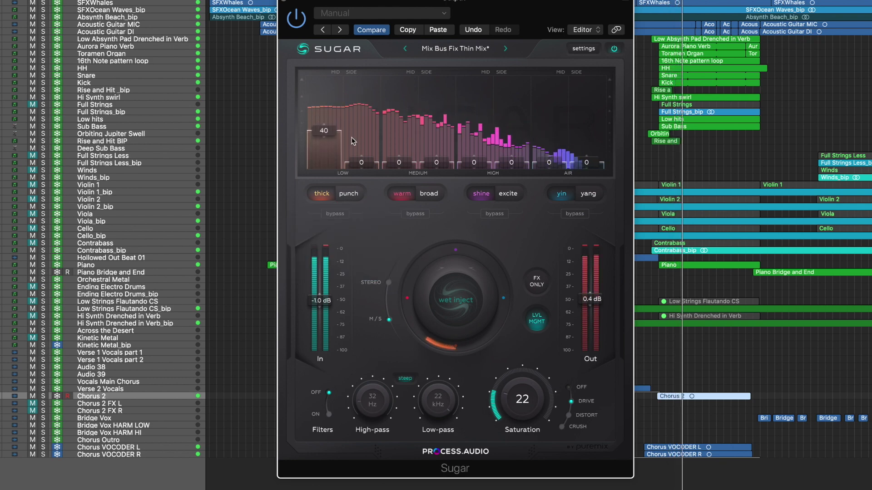
pyautogui.moveTo(594, 296); pyautogui.dragTo(596, 308)
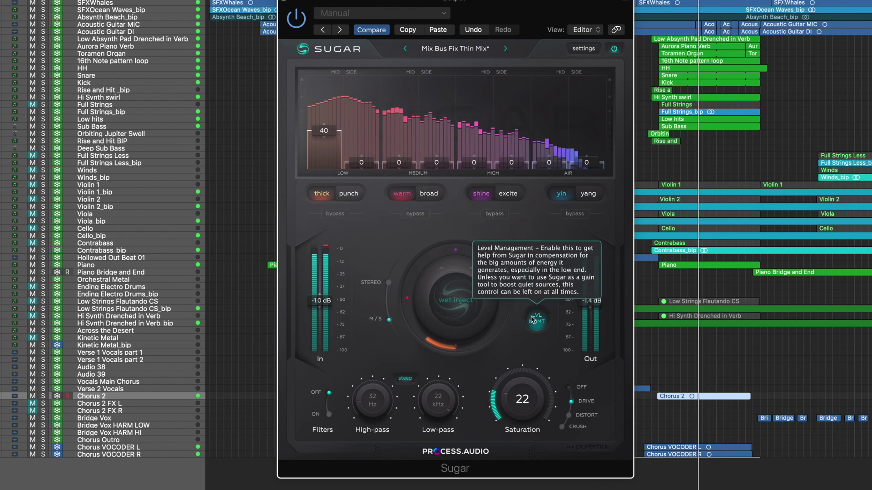
pyautogui.click(348, 193)
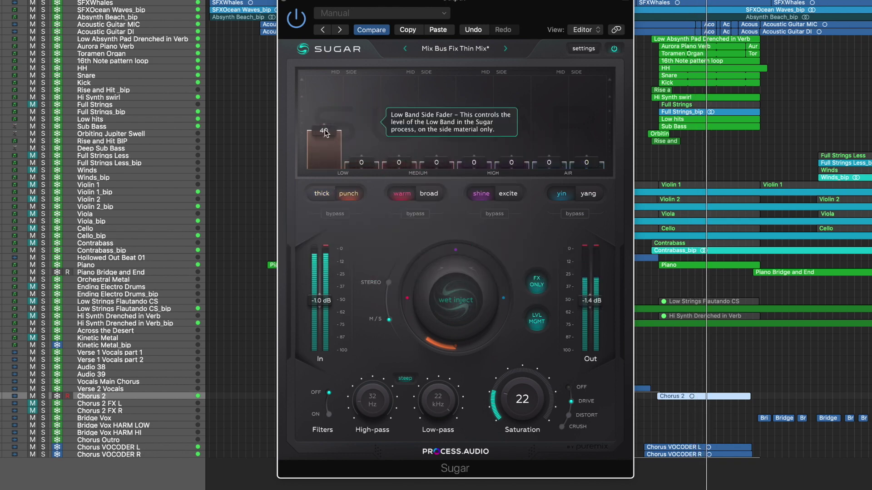
pyautogui.moveTo(325, 133); pyautogui.dragTo(324, 129)
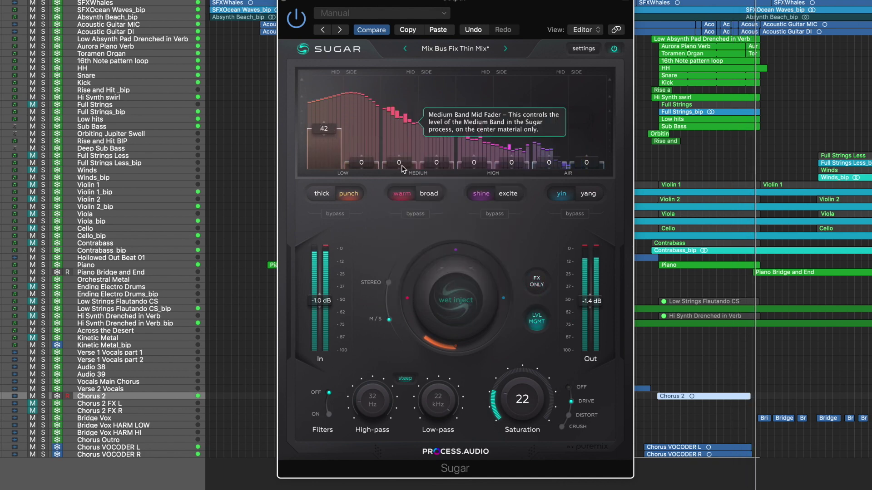
# Raise Sugar's medium band mid fader to 53 and its side fader to 28 while replaying the chorus.
pyautogui.moveTo(402, 168); pyautogui.dragTo(400, 128)
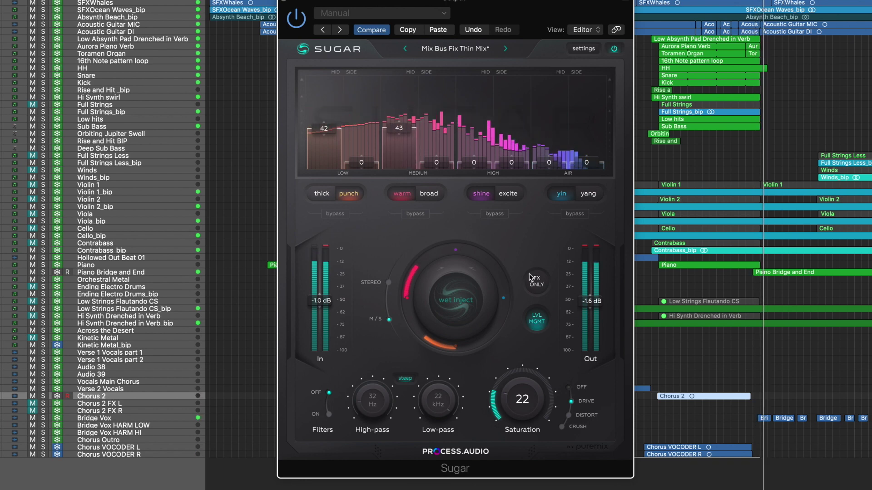
pyautogui.press('space')
pyautogui.press('space')
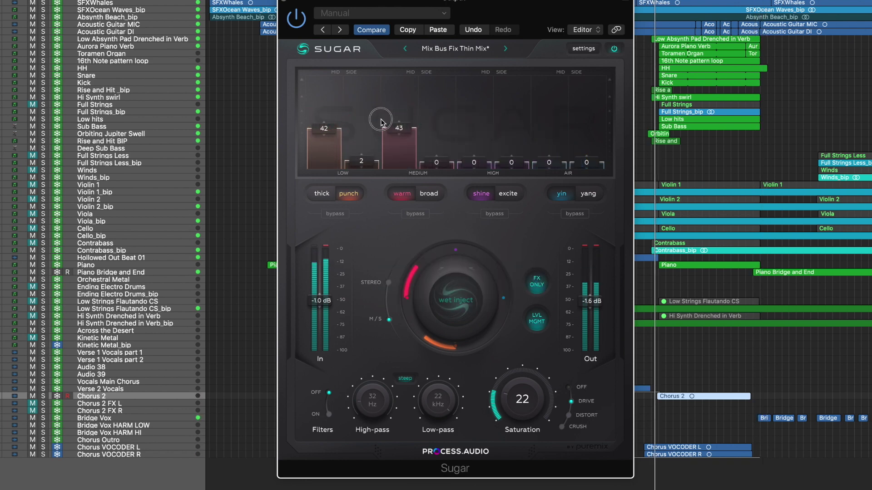
pyautogui.click(405, 120)
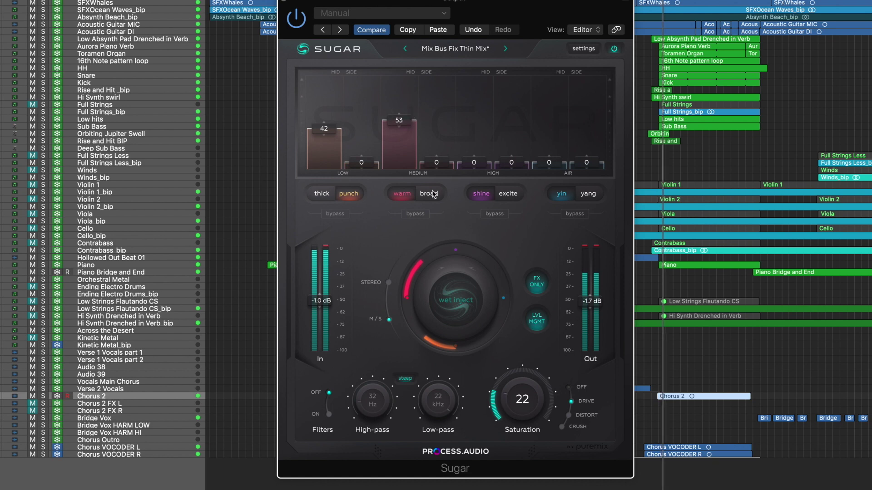
pyautogui.moveTo(437, 164); pyautogui.dragTo(439, 99)
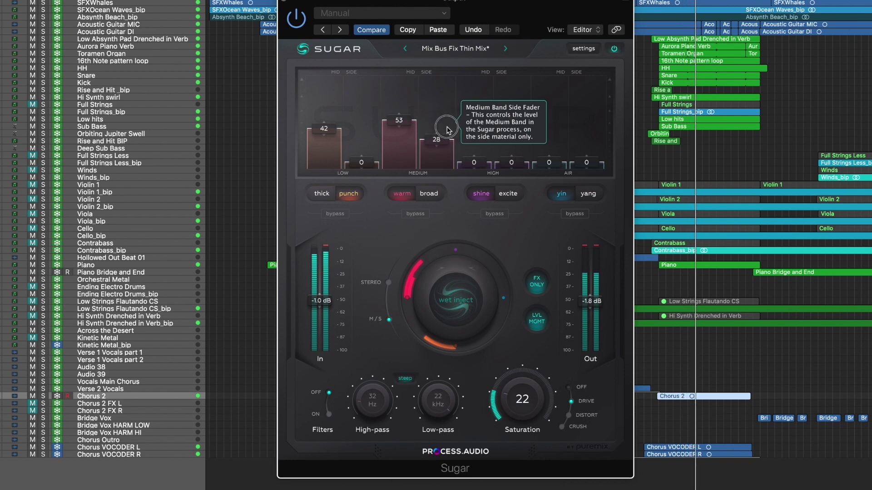
# Switch Sugar's medium band to broad, and set the high band's mid fader to 45 and side fader to 38.
pyautogui.click(433, 198)
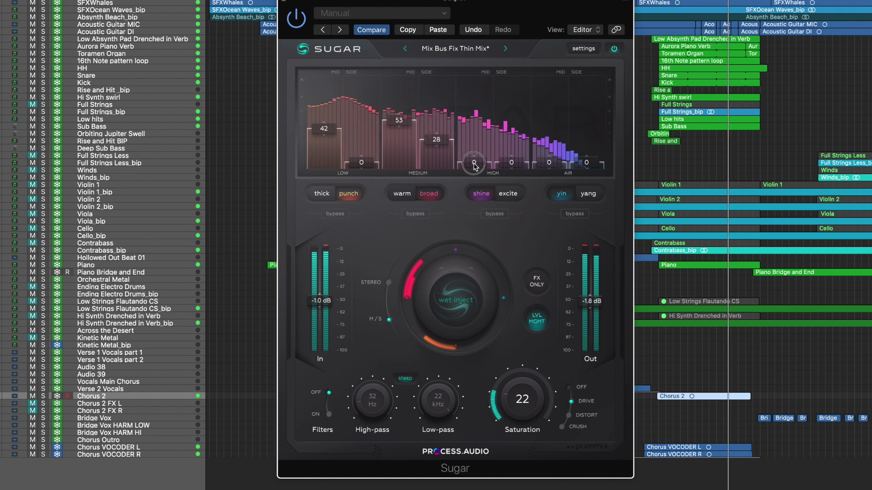
pyautogui.moveTo(474, 162); pyautogui.dragTo(479, 113)
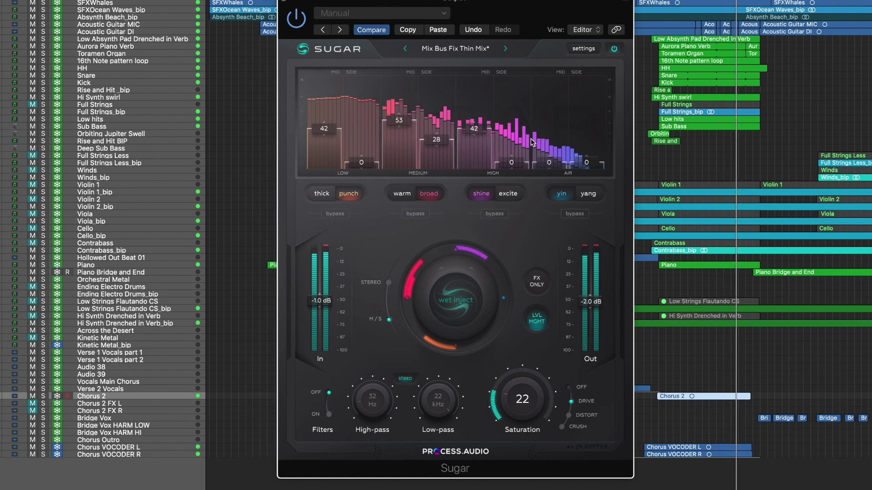
pyautogui.moveTo(515, 167); pyautogui.dragTo(516, 113)
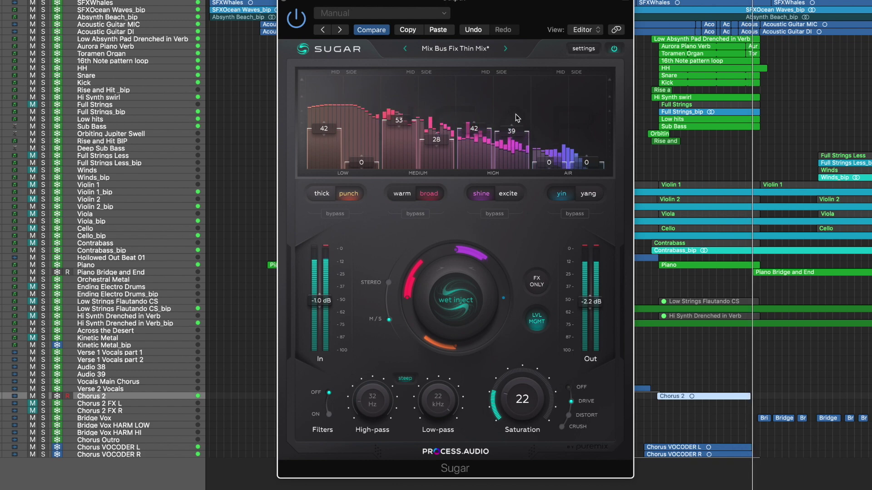
pyautogui.moveTo(472, 133); pyautogui.dragTo(511, 134)
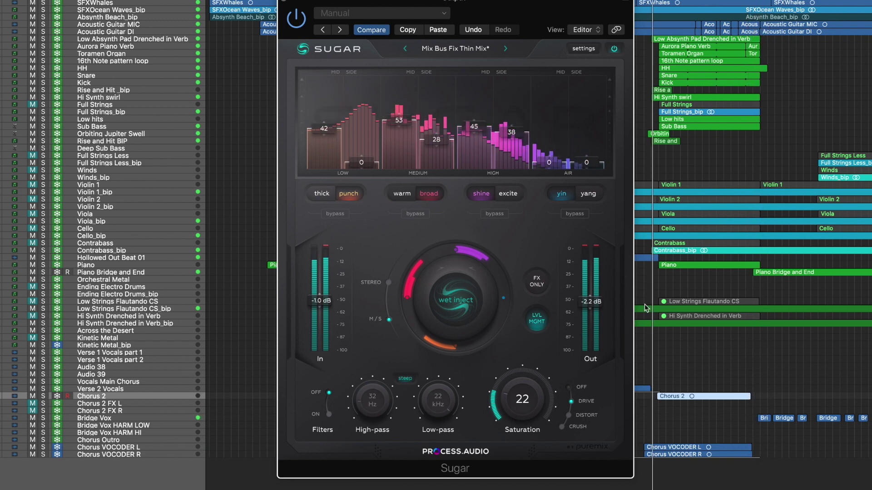
# Audition the high band's excite and shine and the medium band's warm and broad characters with the lower bands temporarily bypassed.
pyautogui.click(415, 213)
pyautogui.click(330, 215)
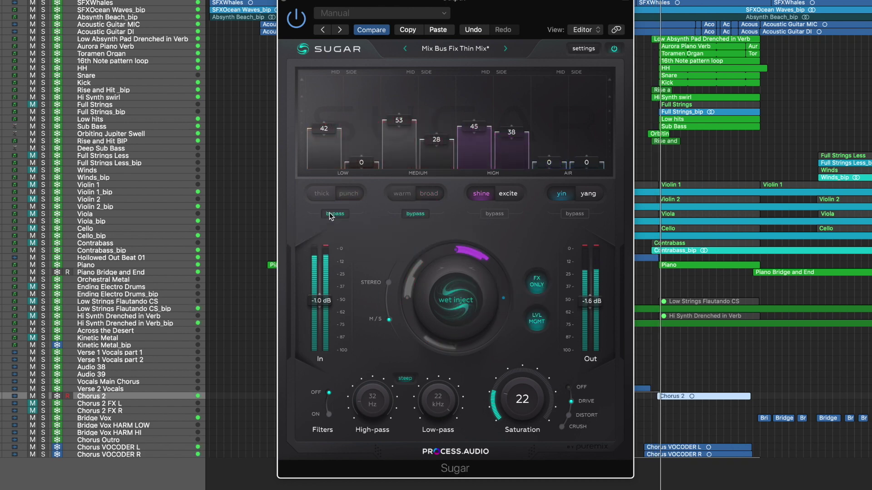
pyautogui.click(508, 195)
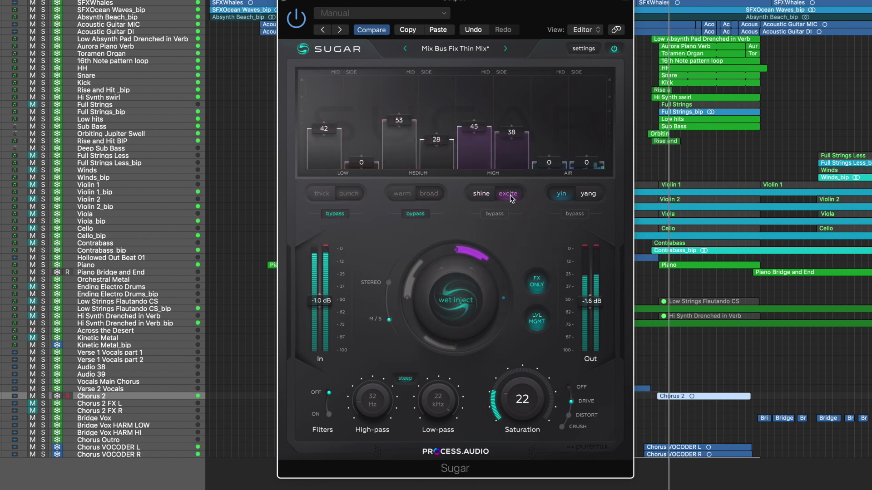
pyautogui.click(485, 194)
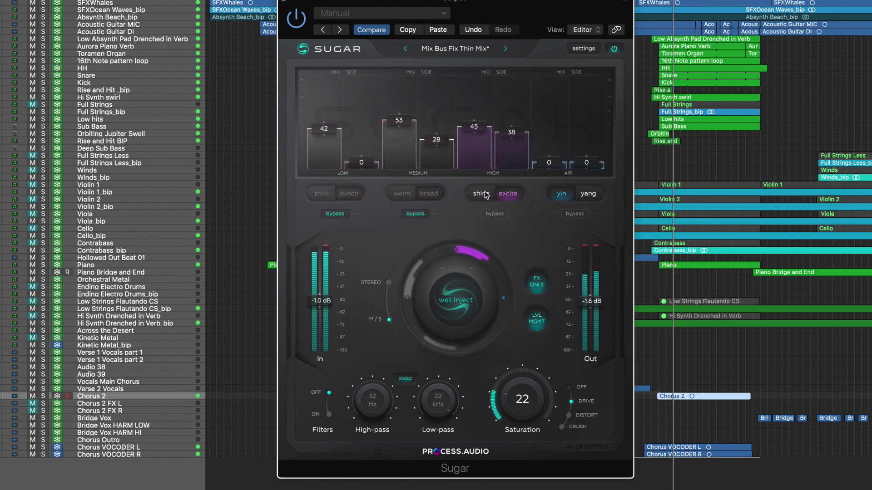
pyautogui.click(415, 214)
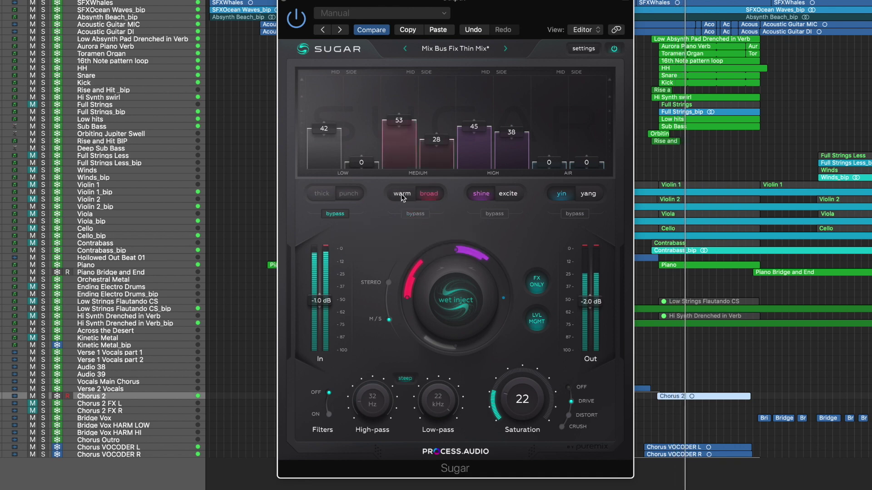
pyautogui.click(434, 197)
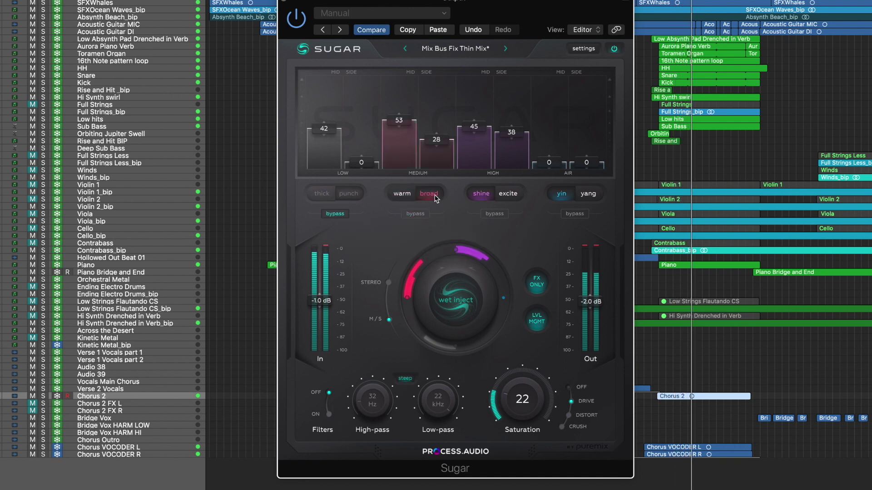
pyautogui.click(341, 214)
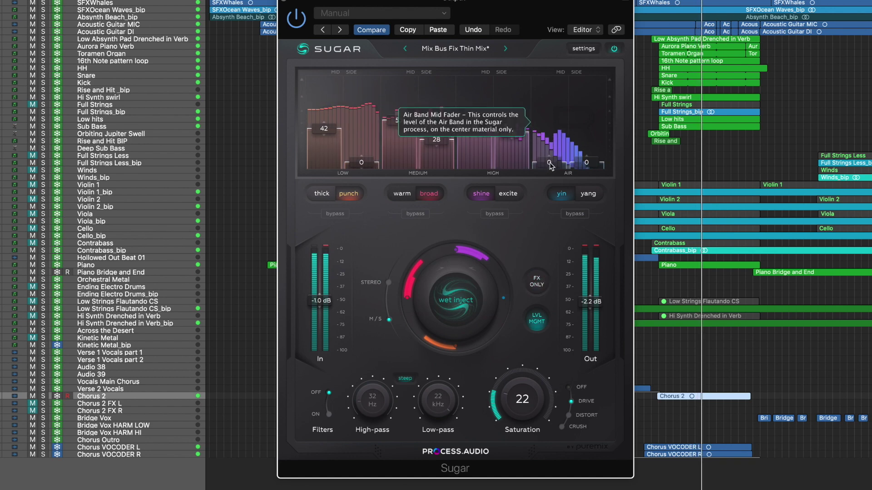
# Raise the air band's mid fader to 37 and side fader to 55, and compare against the bypassed plug-in.
pyautogui.moveTo(550, 166); pyautogui.dragTo(554, 118)
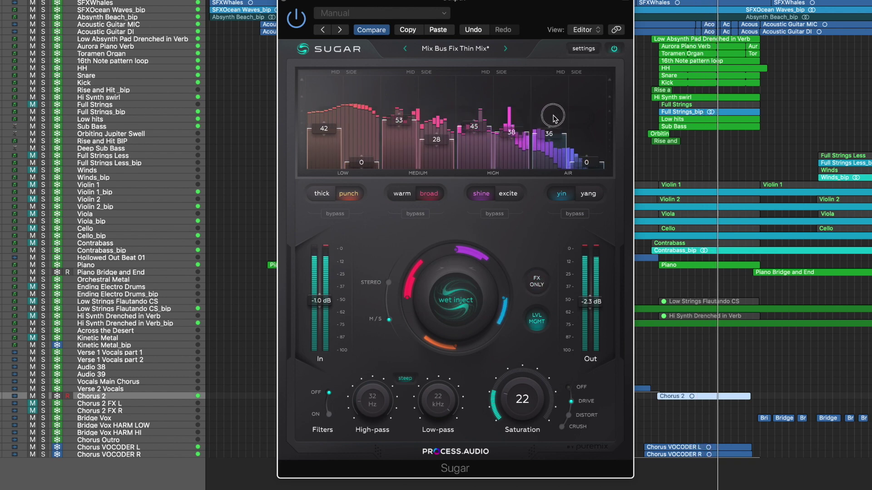
pyautogui.moveTo(586, 162); pyautogui.dragTo(589, 94)
pyautogui.click(614, 49)
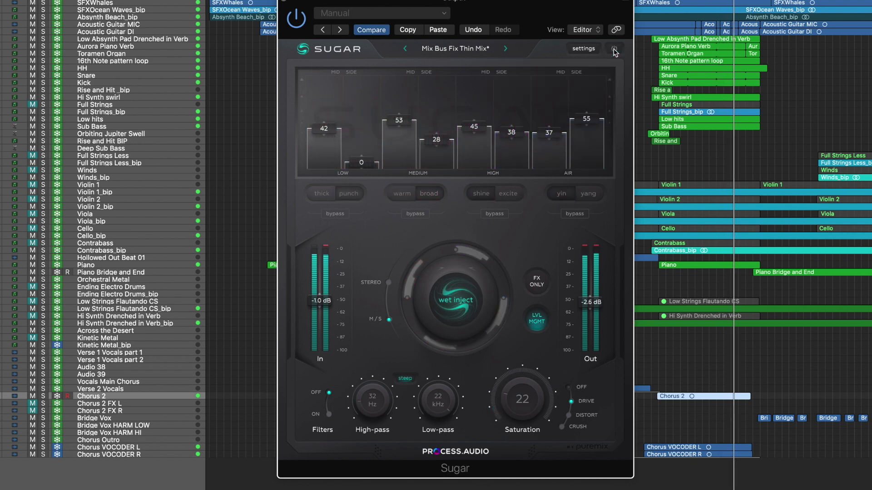
pyautogui.click(613, 49)
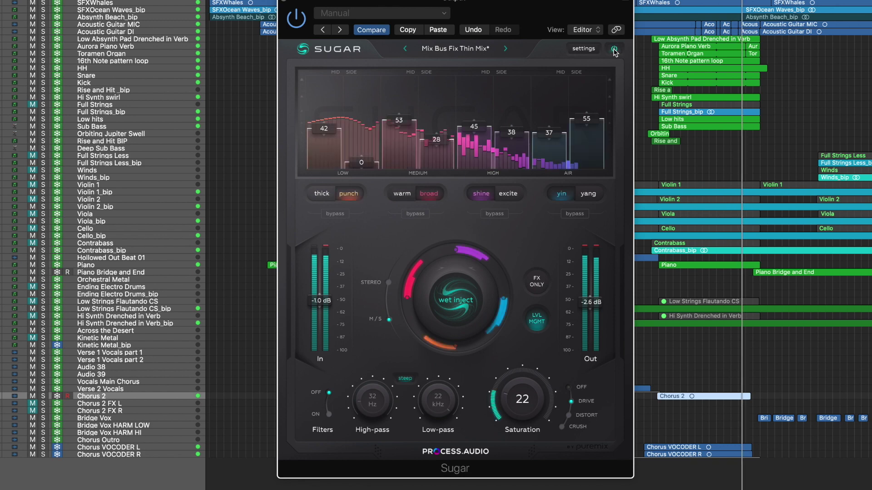
# Raise Sugar's output to -1.1 dB, turn on the filters, and compare the processed mix with bypass.
pyautogui.click(597, 302)
pyautogui.moveTo(597, 304); pyautogui.dragTo(595, 300)
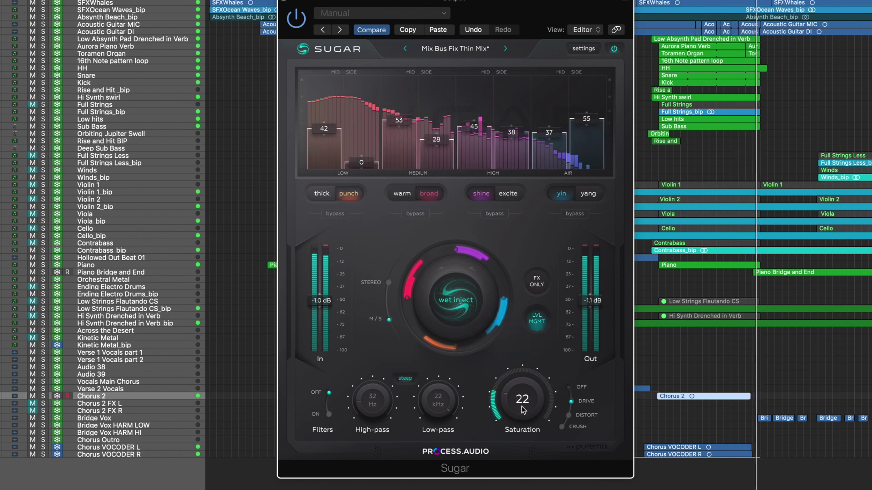
pyautogui.click(329, 403)
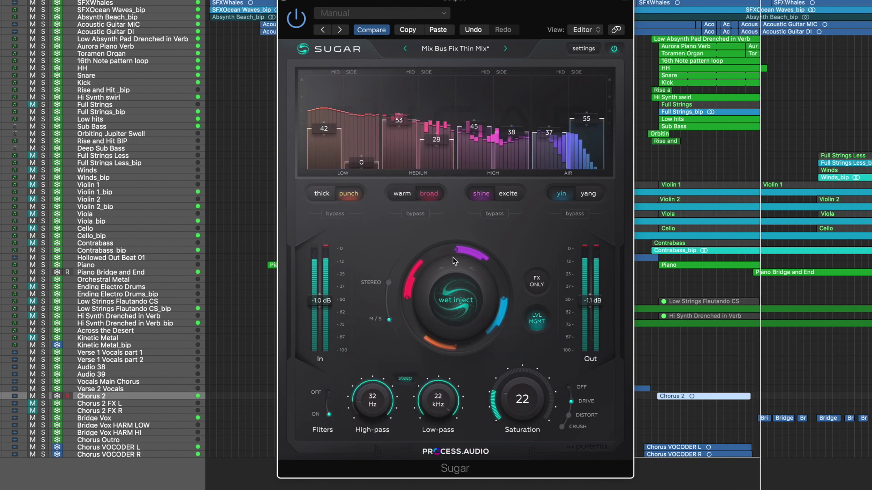
pyautogui.click(614, 49)
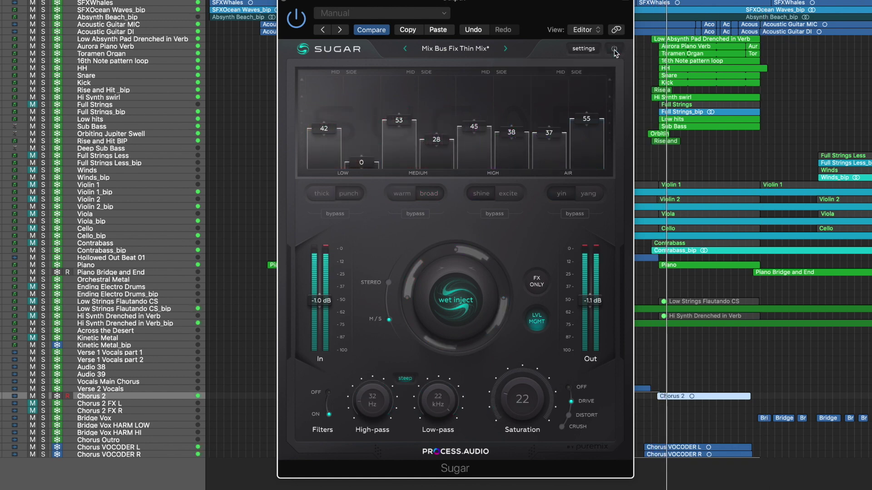
pyautogui.click(614, 50)
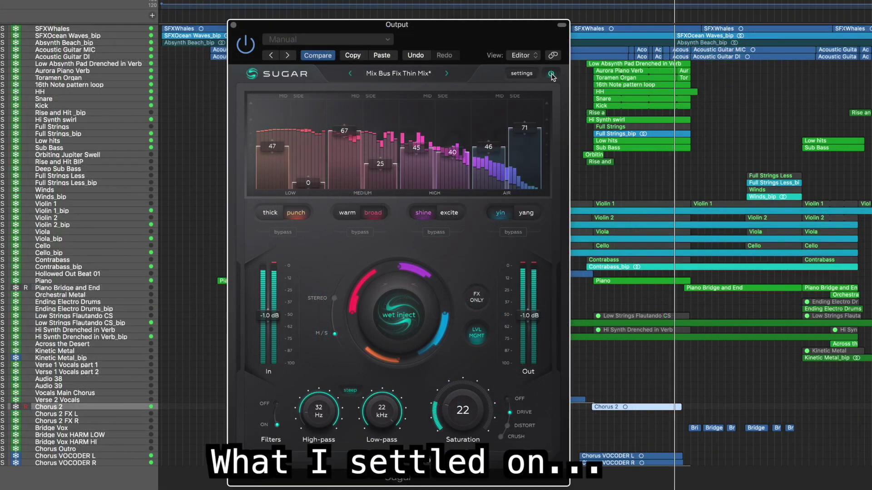
# Audition the settled Sugar settings with FX only, and compare the full mix with the plug-in bypassed.
pyautogui.click(475, 296)
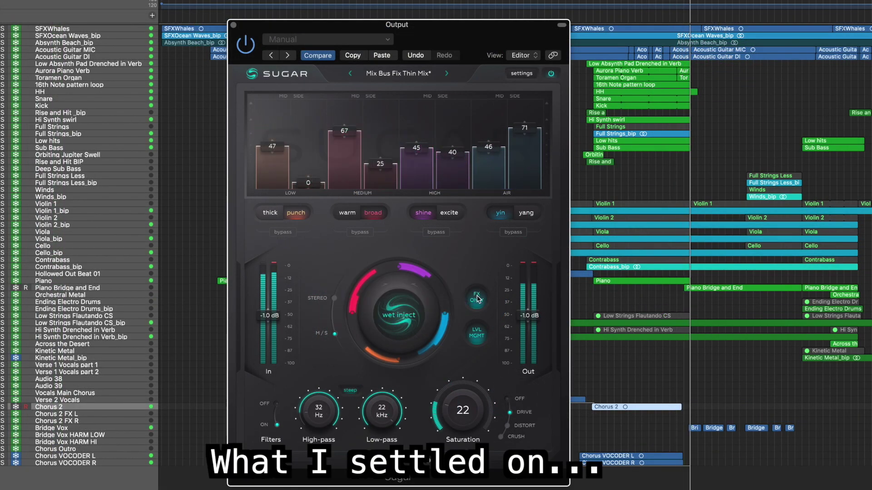
pyautogui.click(476, 297)
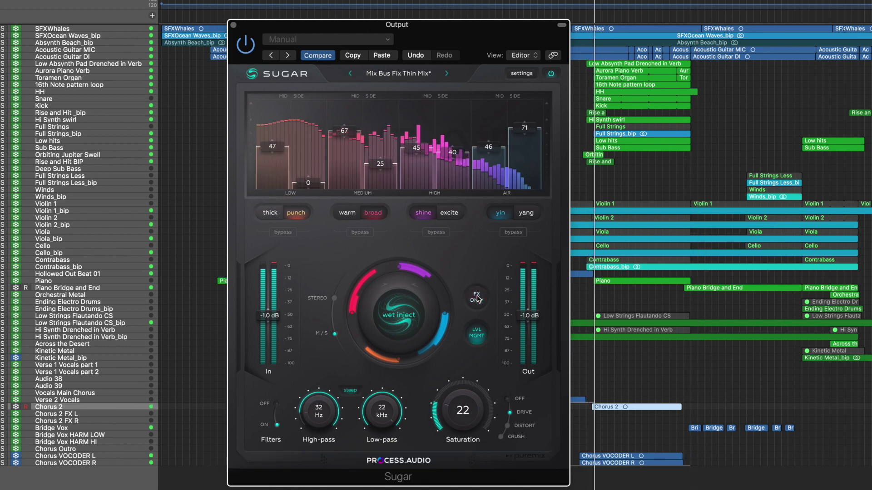
pyautogui.click(551, 75)
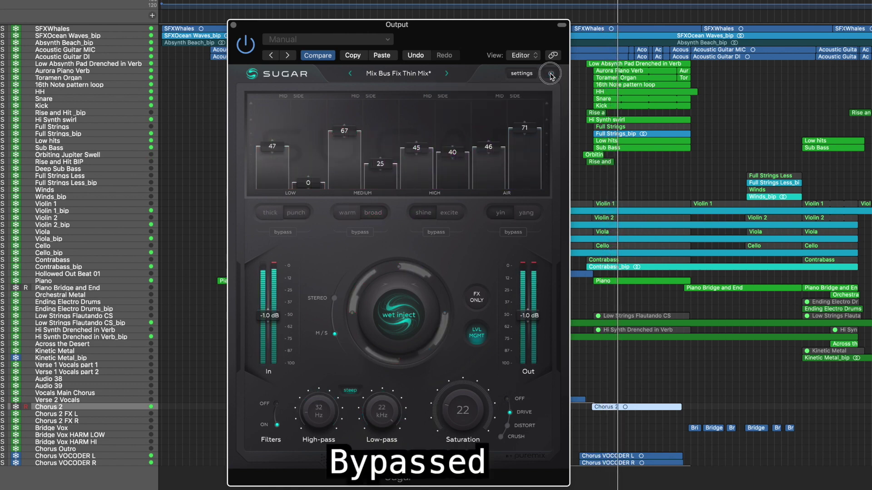
pyautogui.click(551, 75)
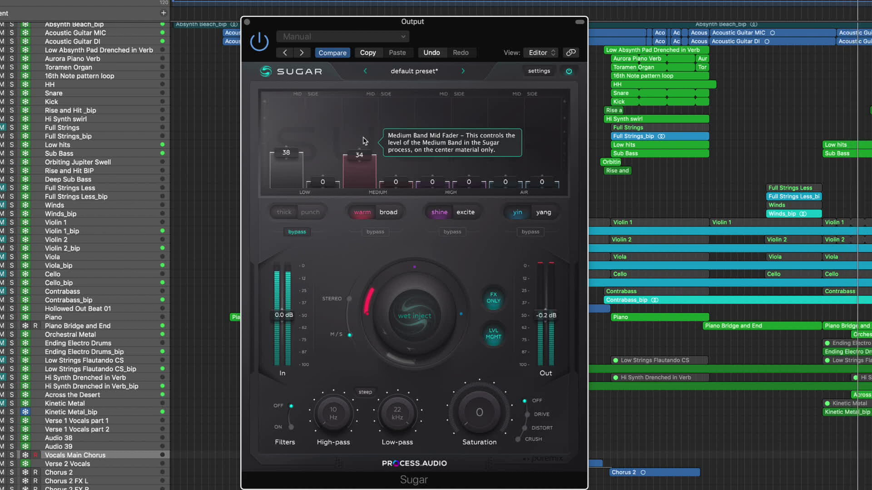
# Reactivate the low band in the default preset and reset the medium and low band mid faders to 0.
pyautogui.click(362, 154)
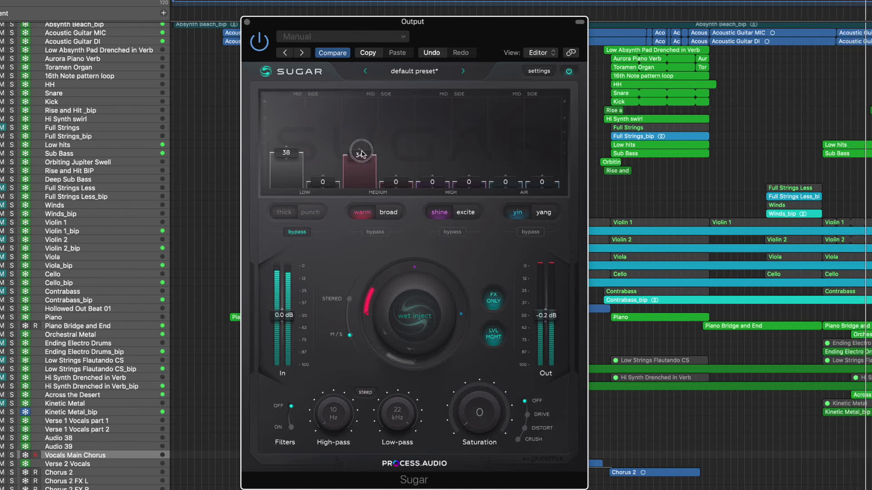
pyautogui.click(299, 234)
pyautogui.doubleClick(359, 168)
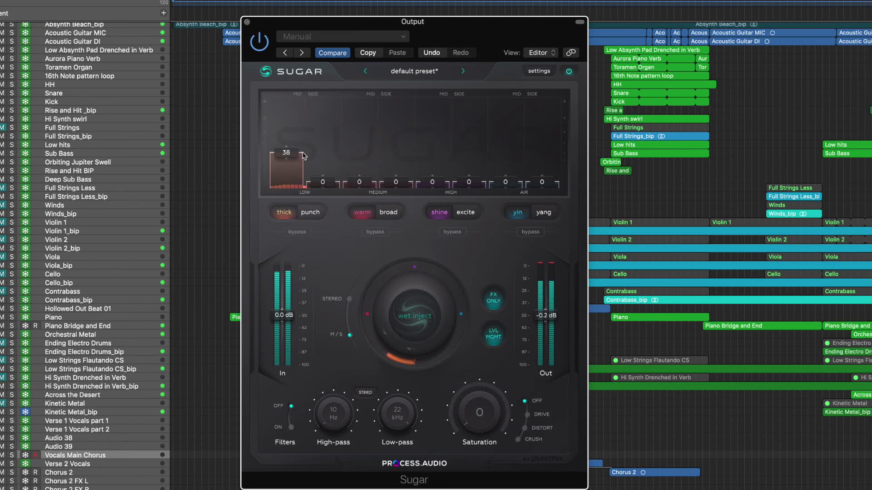
pyautogui.doubleClick(286, 171)
pyautogui.moveTo(322, 181); pyautogui.dragTo(308, 195)
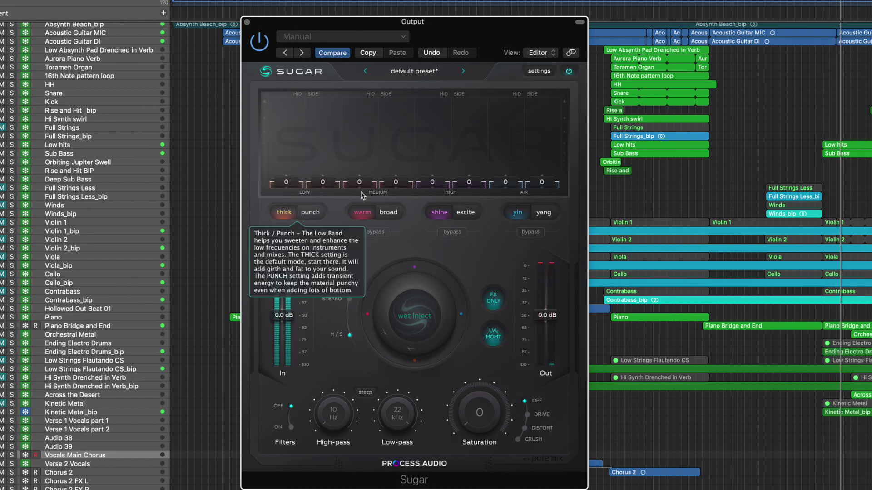
# Raise the medium band mid fader to 48 with broad selected and the low band mid fader to 38.
pyautogui.moveTo(360, 146); pyautogui.dragTo(359, 127)
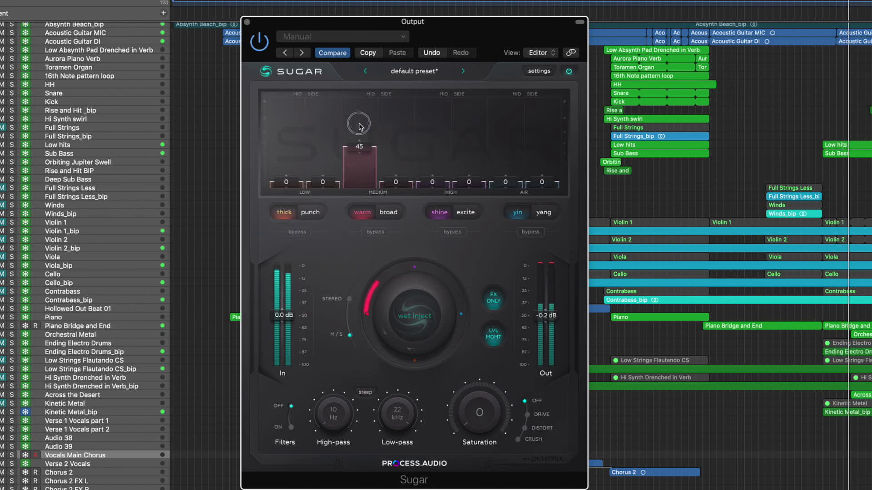
pyautogui.moveTo(286, 181); pyautogui.dragTo(289, 137)
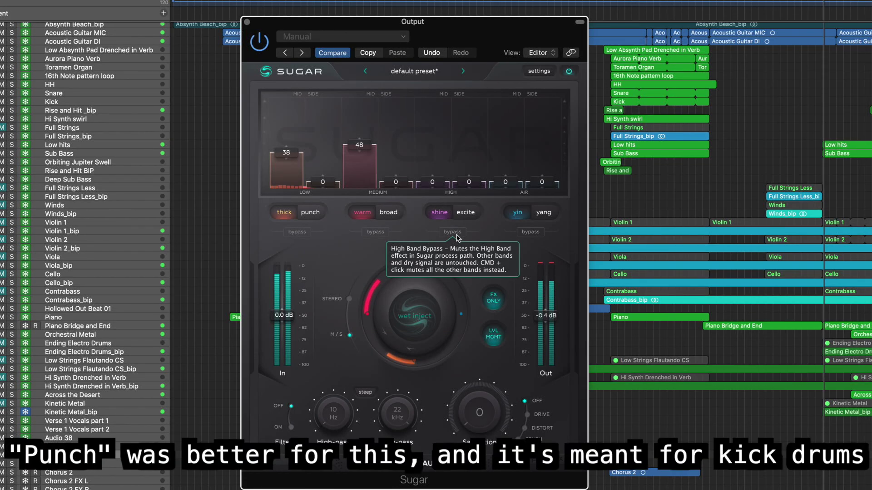
pyautogui.click(401, 204)
# Bypass the low band and compare the medium band's warm and broad characters, ending on warm.
pyautogui.click(297, 232)
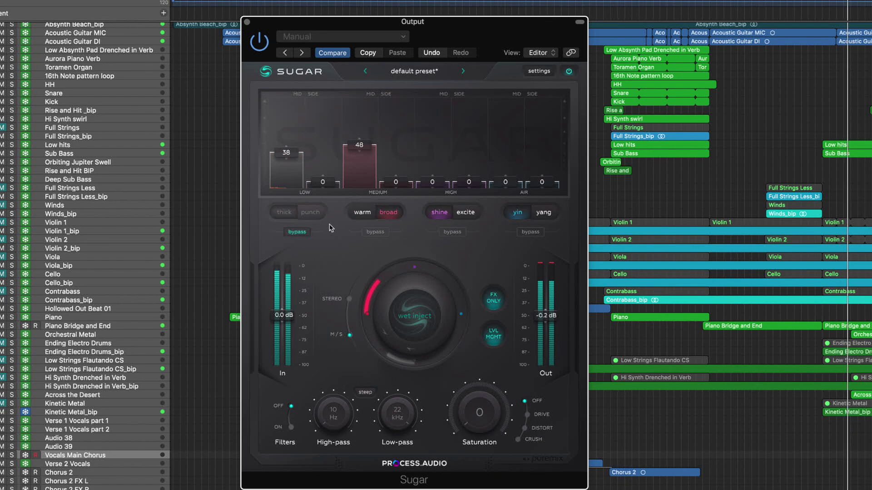
pyautogui.click(363, 218)
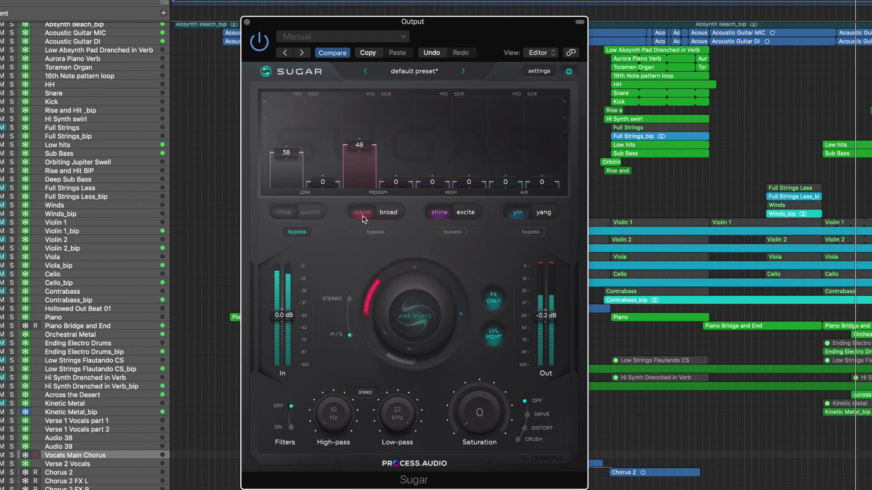
pyautogui.click(388, 216)
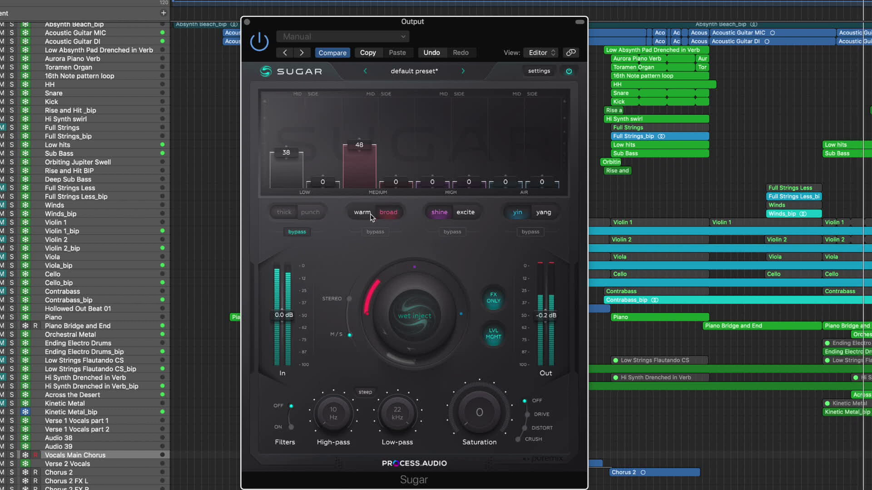
pyautogui.click(368, 219)
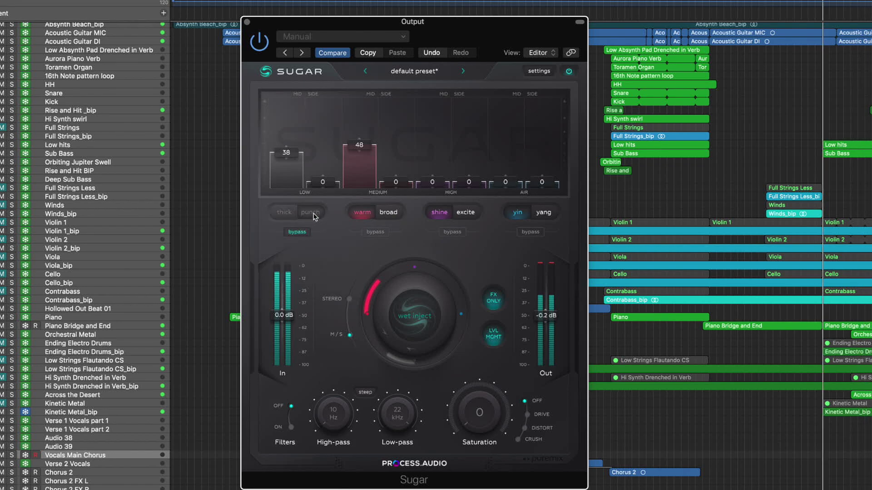
# Reactivate the low band with punch, set its side fader to 40 and mid fader to 0, and bypass the medium band.
pyautogui.click(300, 232)
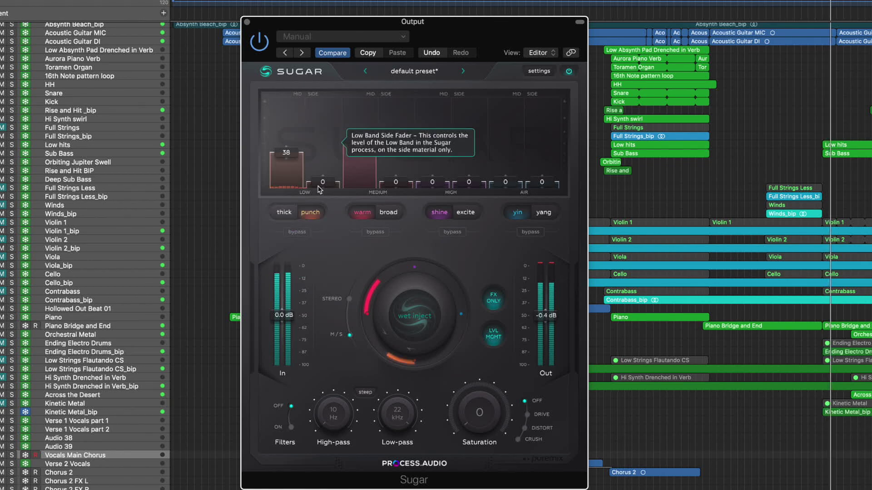
pyautogui.moveTo(323, 182); pyautogui.dragTo(282, 194)
pyautogui.click(370, 232)
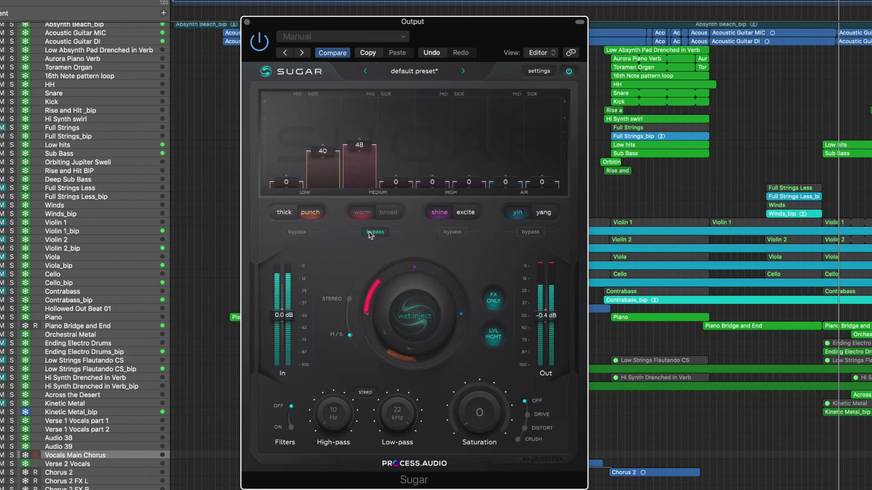
# Reset the low band side fader to 0, switch the band to thick, and raise its mid fader to 44.
pyautogui.moveTo(314, 141); pyautogui.dragTo(323, 190)
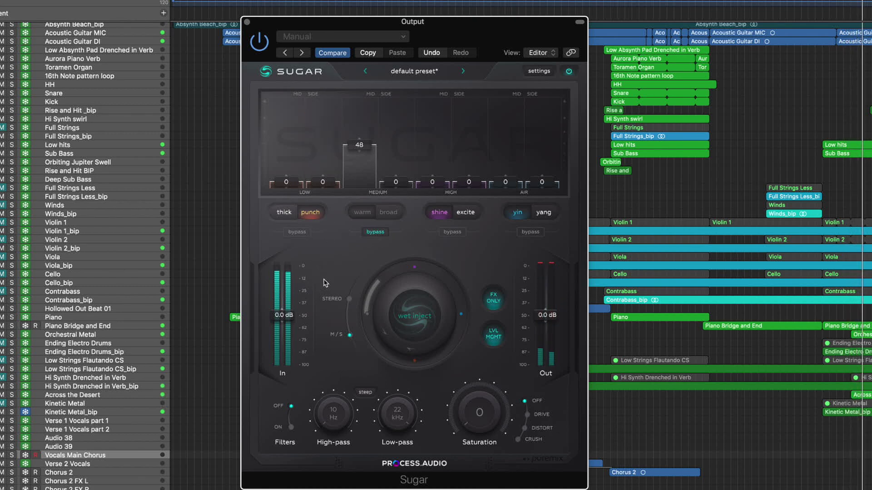
pyautogui.click(285, 212)
pyautogui.moveTo(289, 177); pyautogui.dragTo(291, 127)
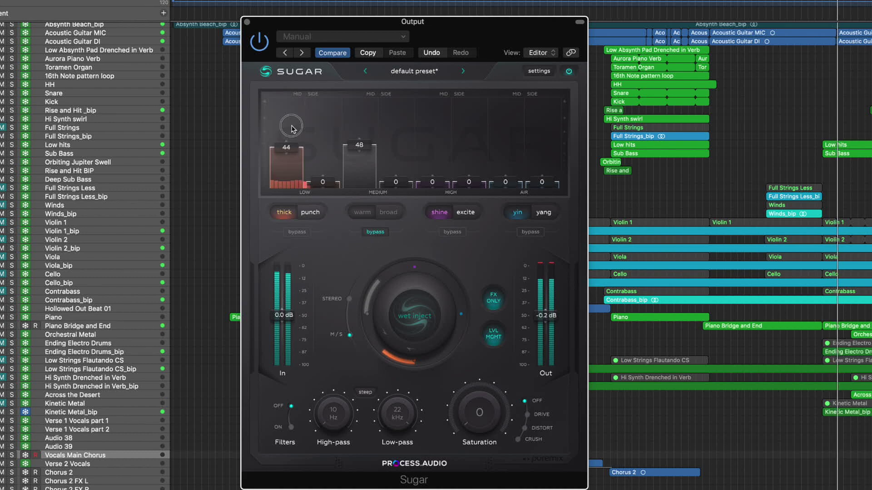